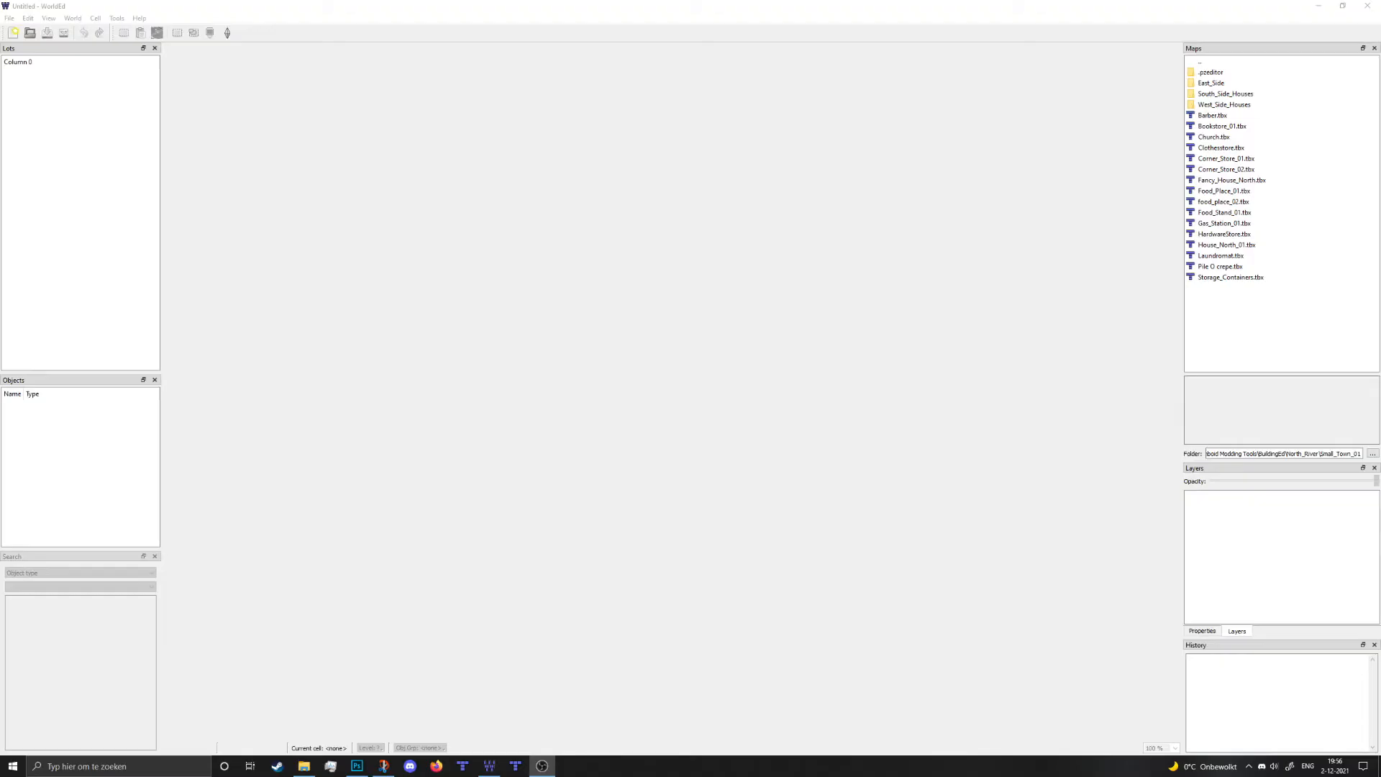
- Create a new WorldEd world with width and height both set to 1 cell
{"action": "left_click", "coordinate": [927, 401]}
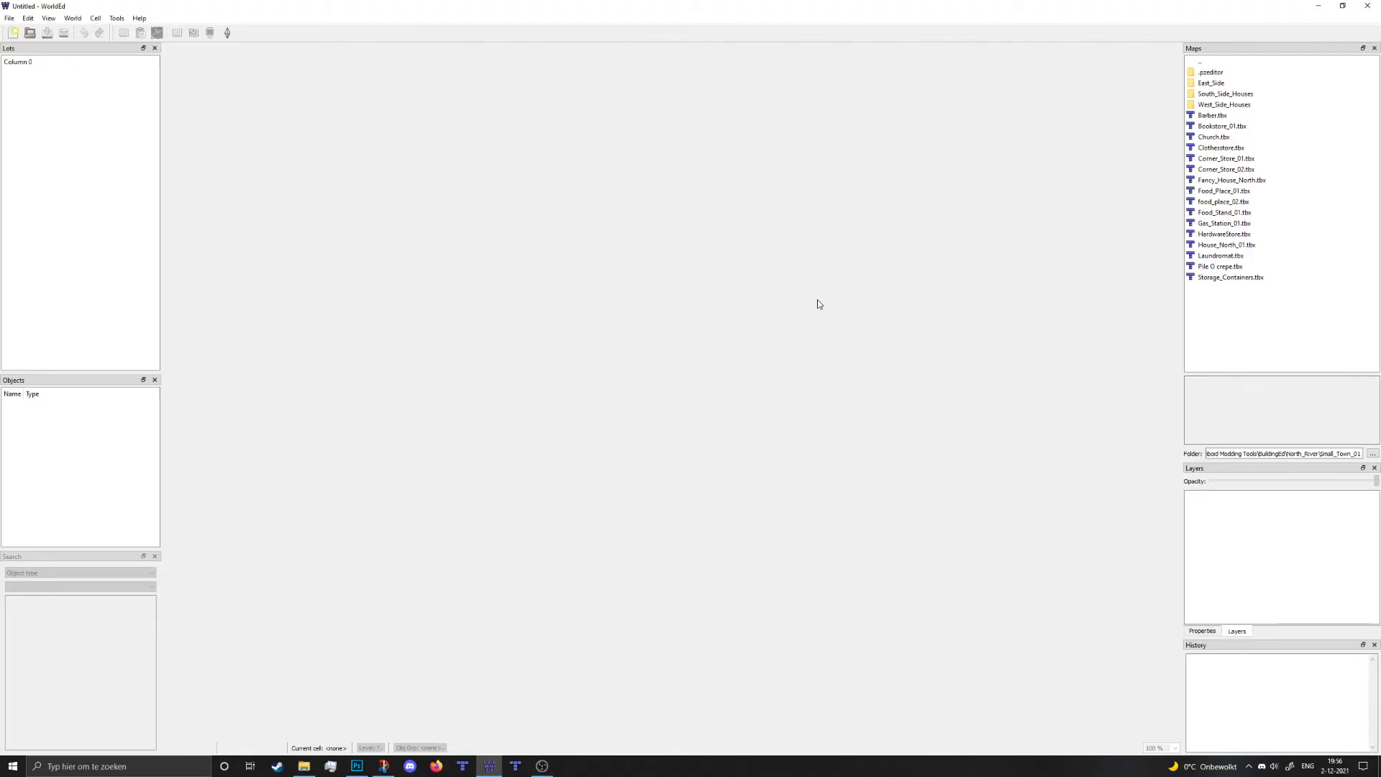
{"action": "left_click", "coordinate": [10, 18]}
{"action": "left_click", "coordinate": [22, 31]}
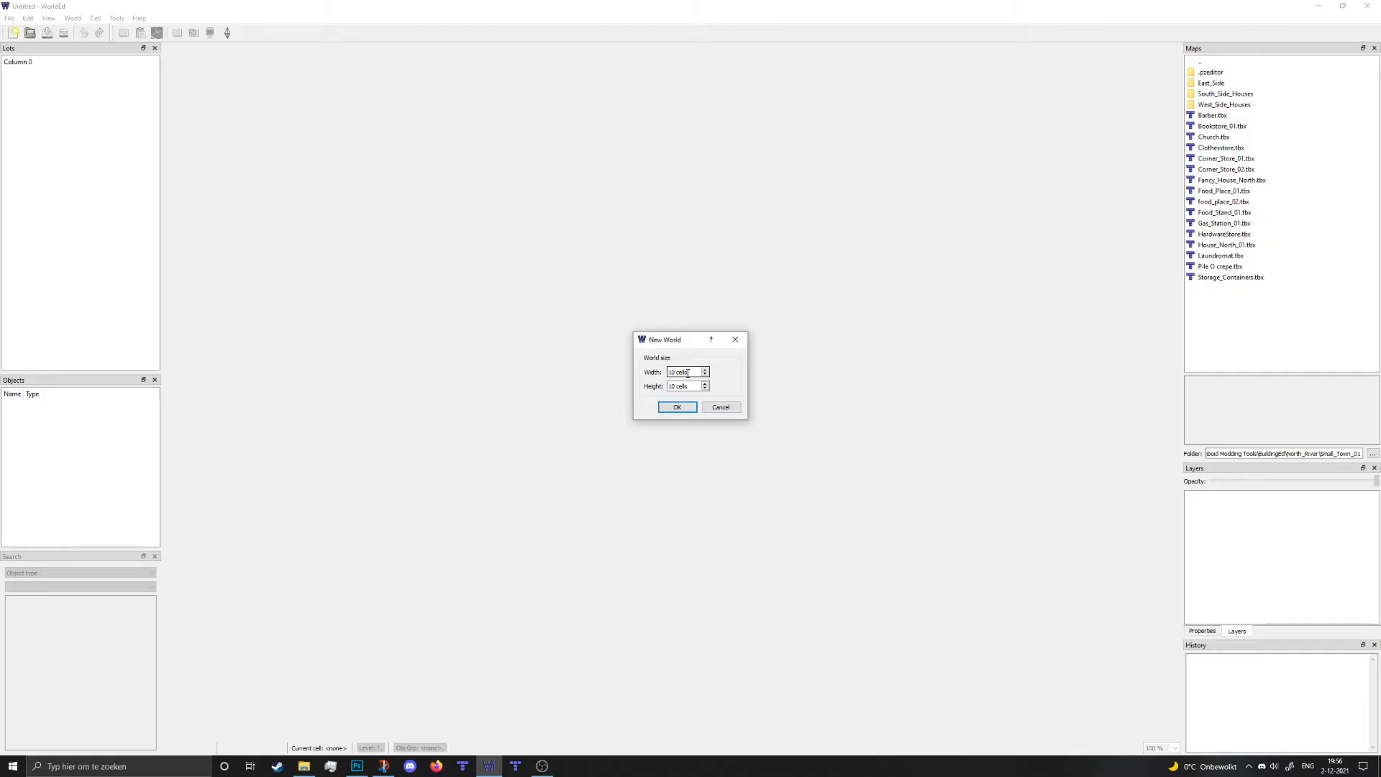
{"action": "left_click_drag", "start_coordinate": [688, 372], "coordinate": [633, 371]}
{"action": "type", "text": "1"}
{"action": "key", "text": "Tab"}
{"action": "type", "text": "1"}
{"action": "left_click", "coordinate": [677, 407]}
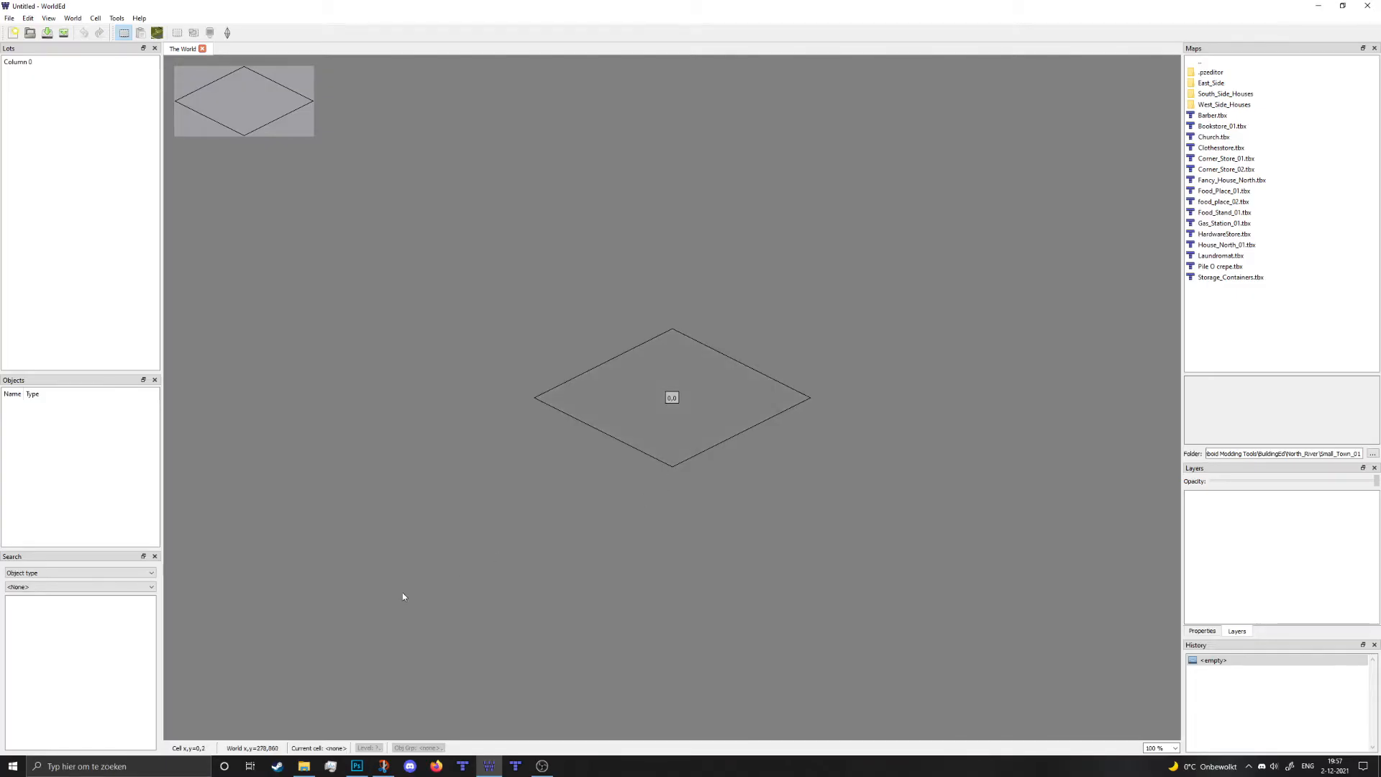
- Switch from WorldEd to Photoshop
{"action": "left_click", "coordinate": [357, 766]}
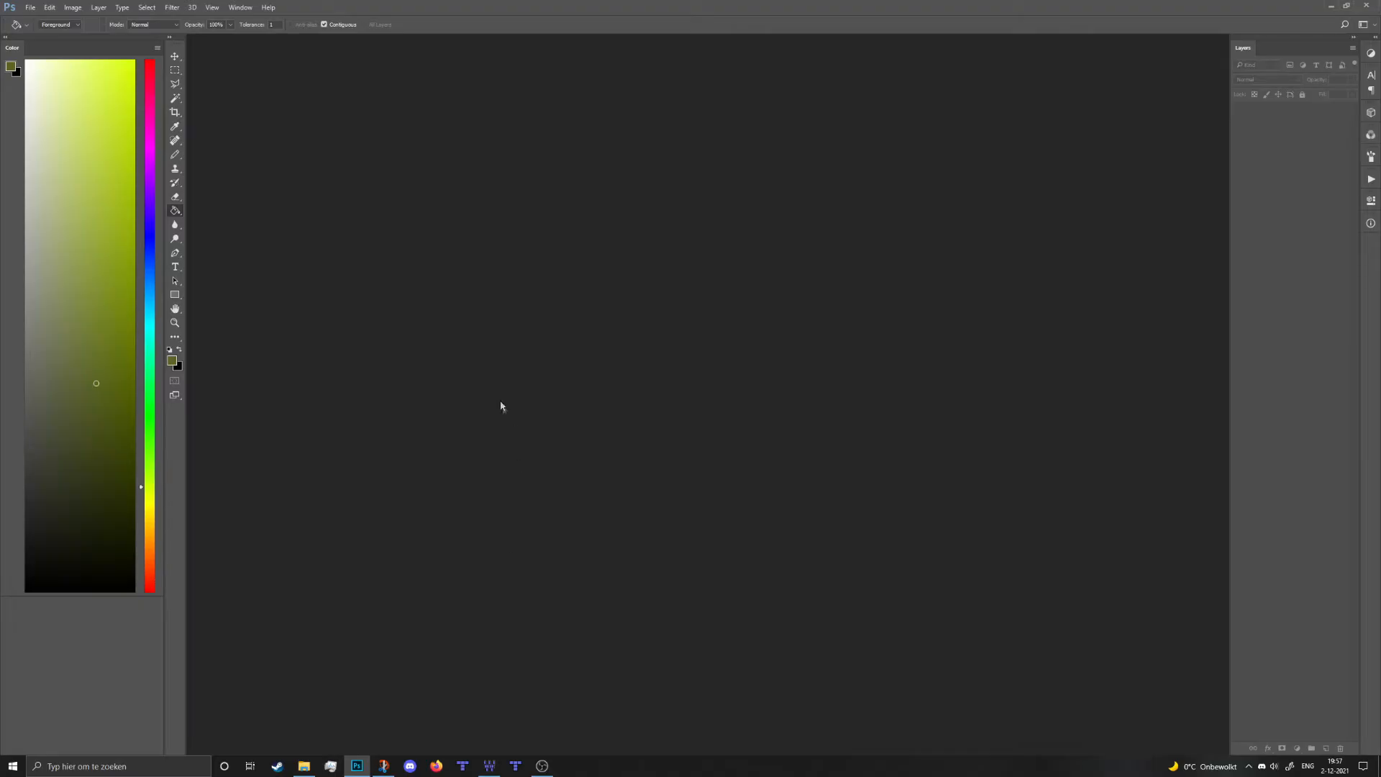
- Create a new blank 300 × 300 pixel white document, Untitled-1
{"action": "left_click", "coordinate": [490, 765]}
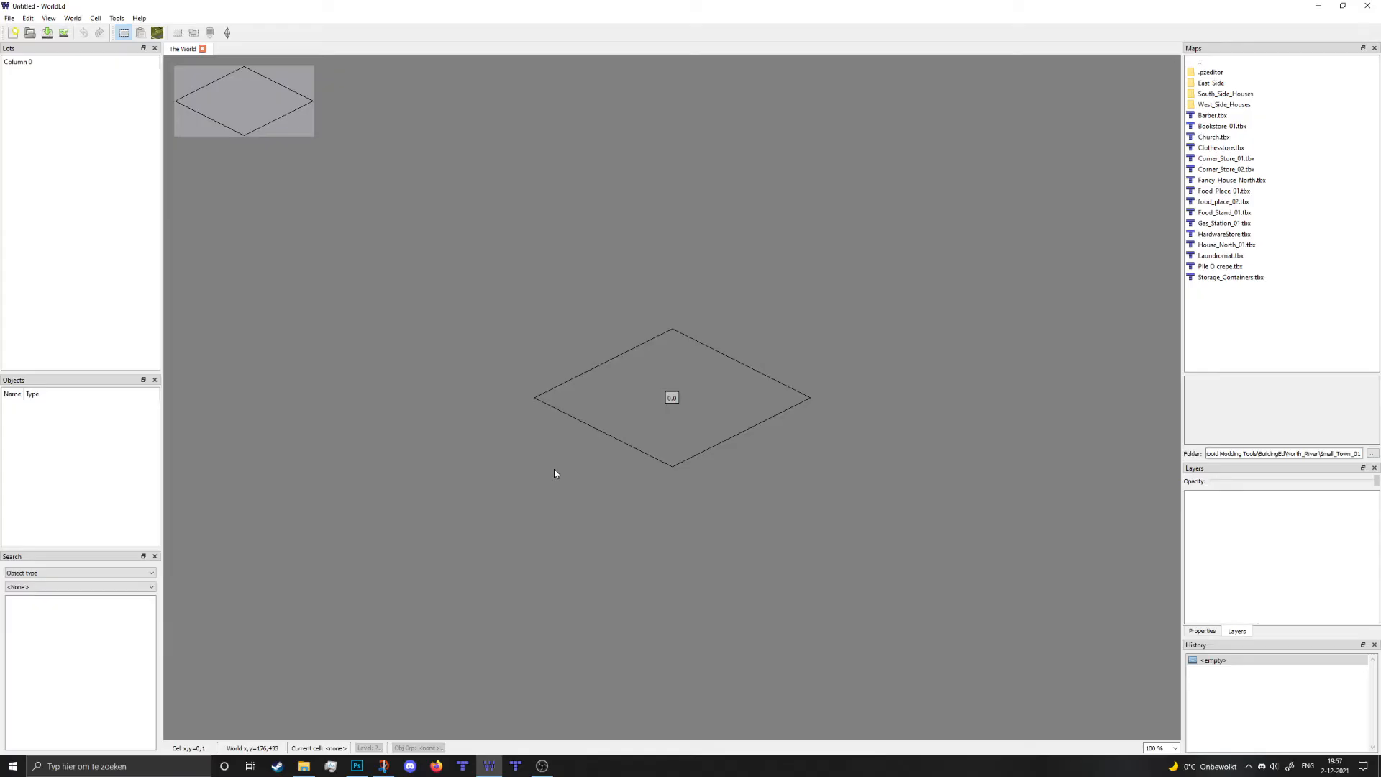
{"action": "left_click", "coordinate": [357, 765]}
{"action": "left_click", "coordinate": [30, 7]}
{"action": "left_click", "coordinate": [45, 21]}
{"action": "left_click", "coordinate": [653, 250]}
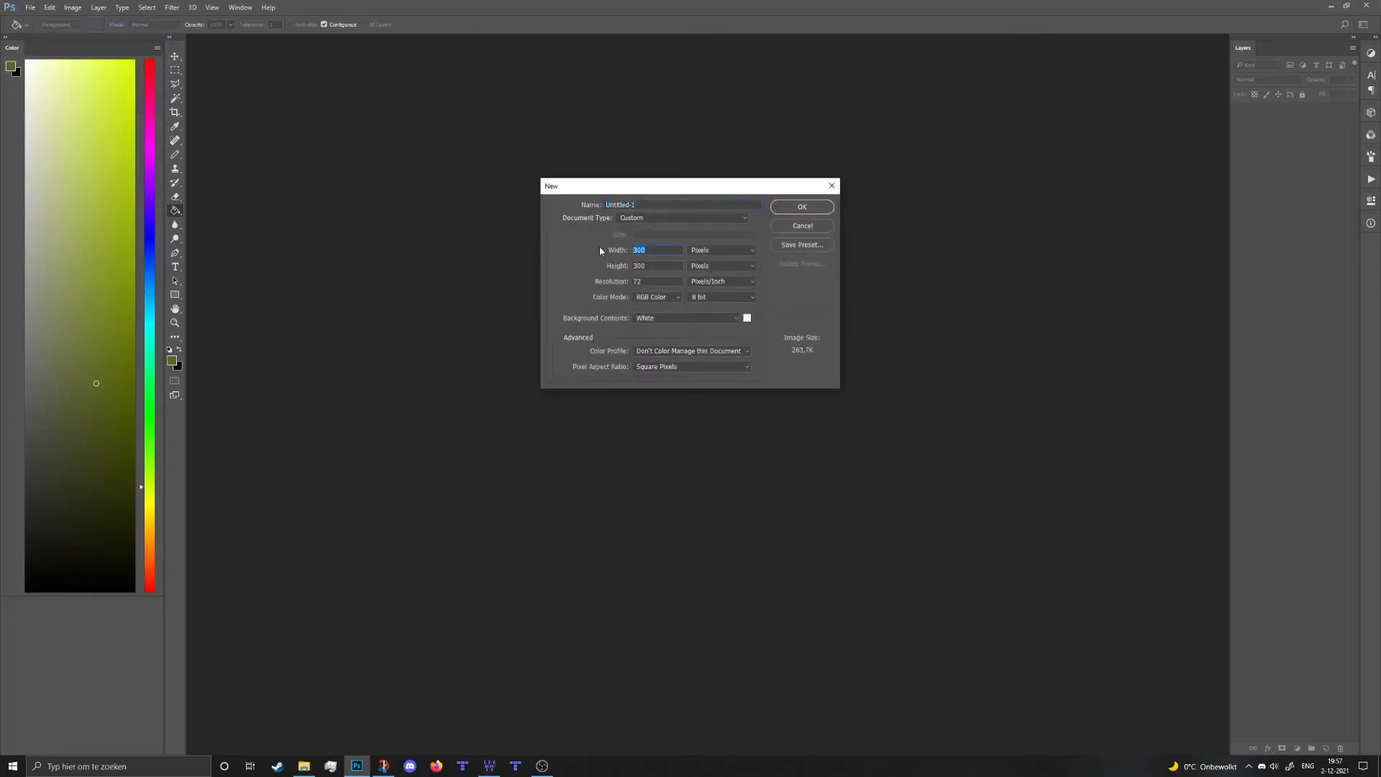
{"action": "left_click", "coordinate": [660, 251]}
{"action": "left_click", "coordinate": [655, 264]}
{"action": "left_click", "coordinate": [814, 210]}
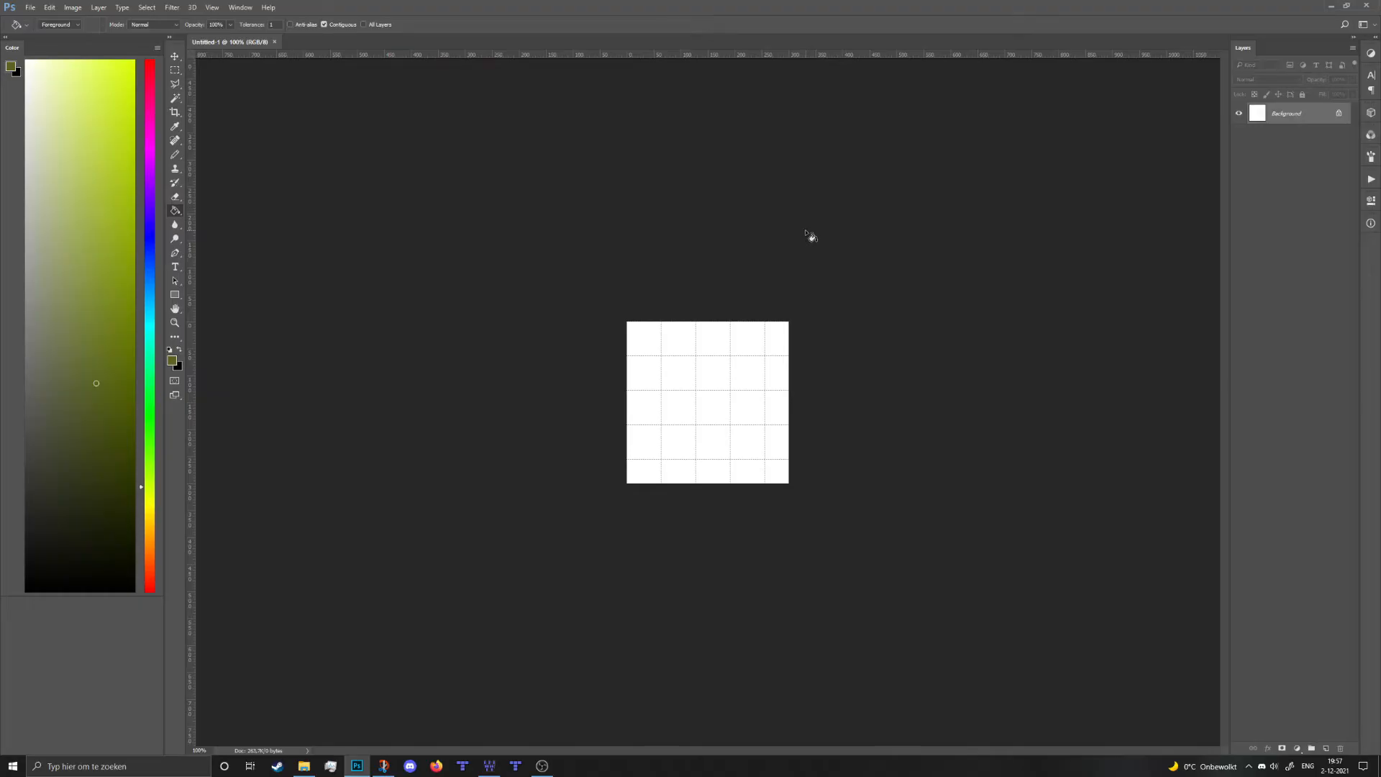
{"action": "scroll", "coordinate": [802, 246], "scroll_direction": "up", "scroll_amount": 7, "text": "alt"}
{"action": "scroll", "coordinate": [876, 314], "scroll_direction": "up", "scroll_amount": 3, "text": "alt"}
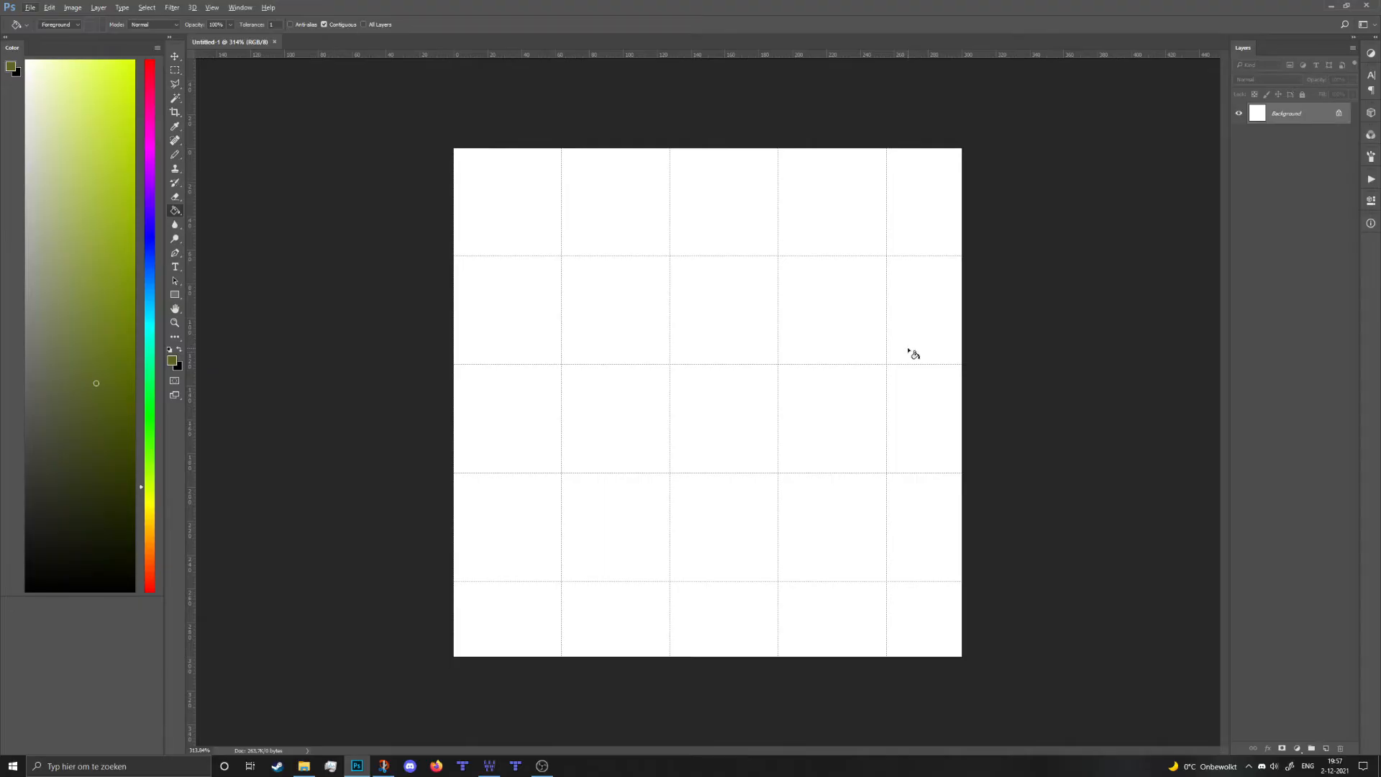
- Open Color_Chart_Default.psd from recent files and sample its Dark grass colour
{"action": "left_click", "coordinate": [30, 7]}
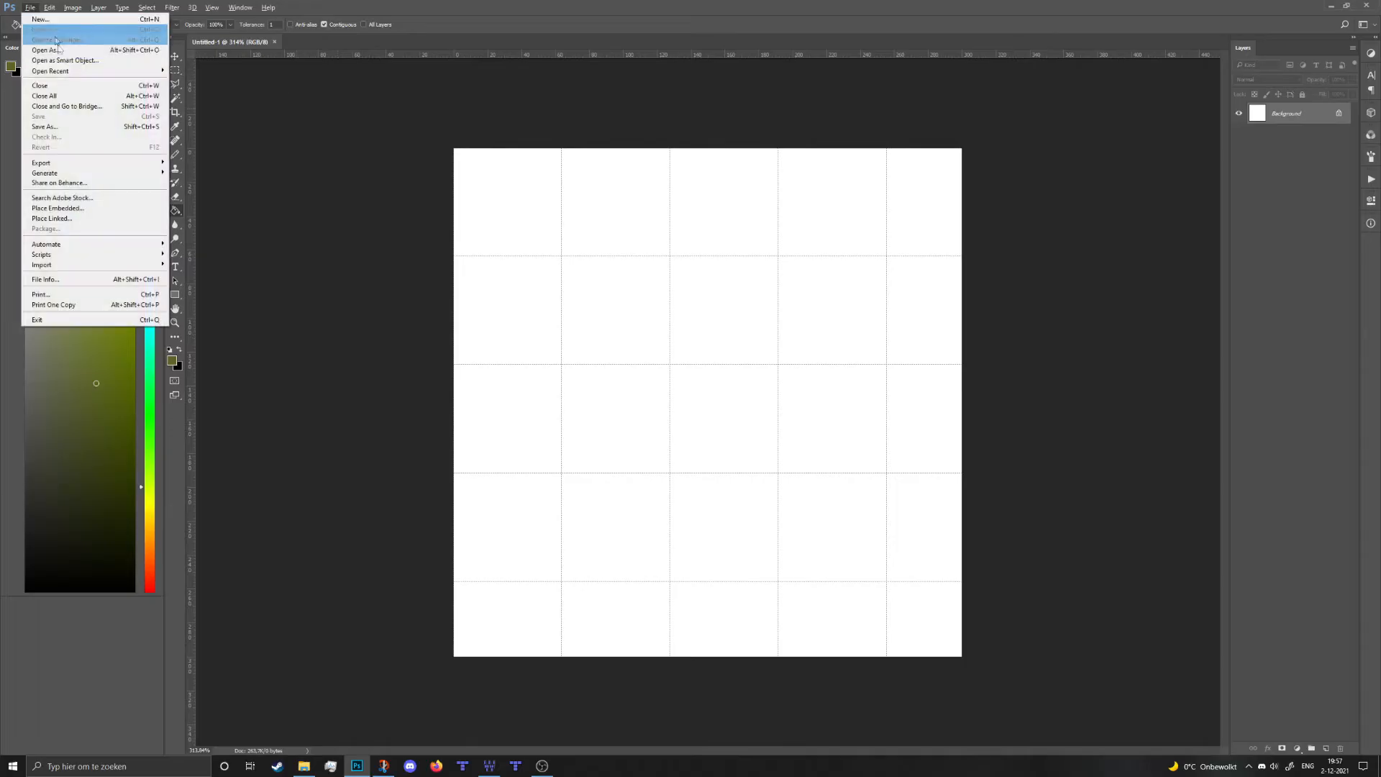
{"action": "mouse_move", "coordinate": [69, 73]}
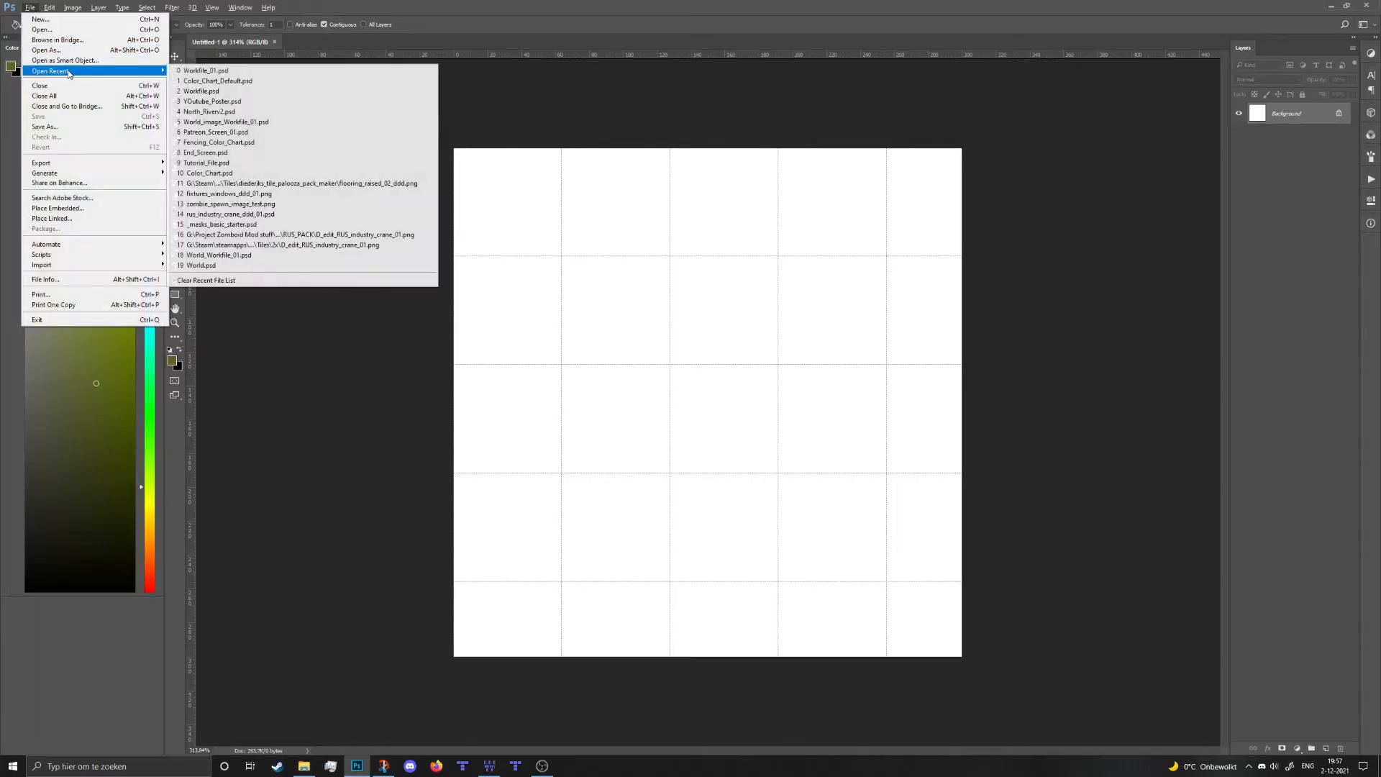
{"action": "left_click", "coordinate": [257, 82]}
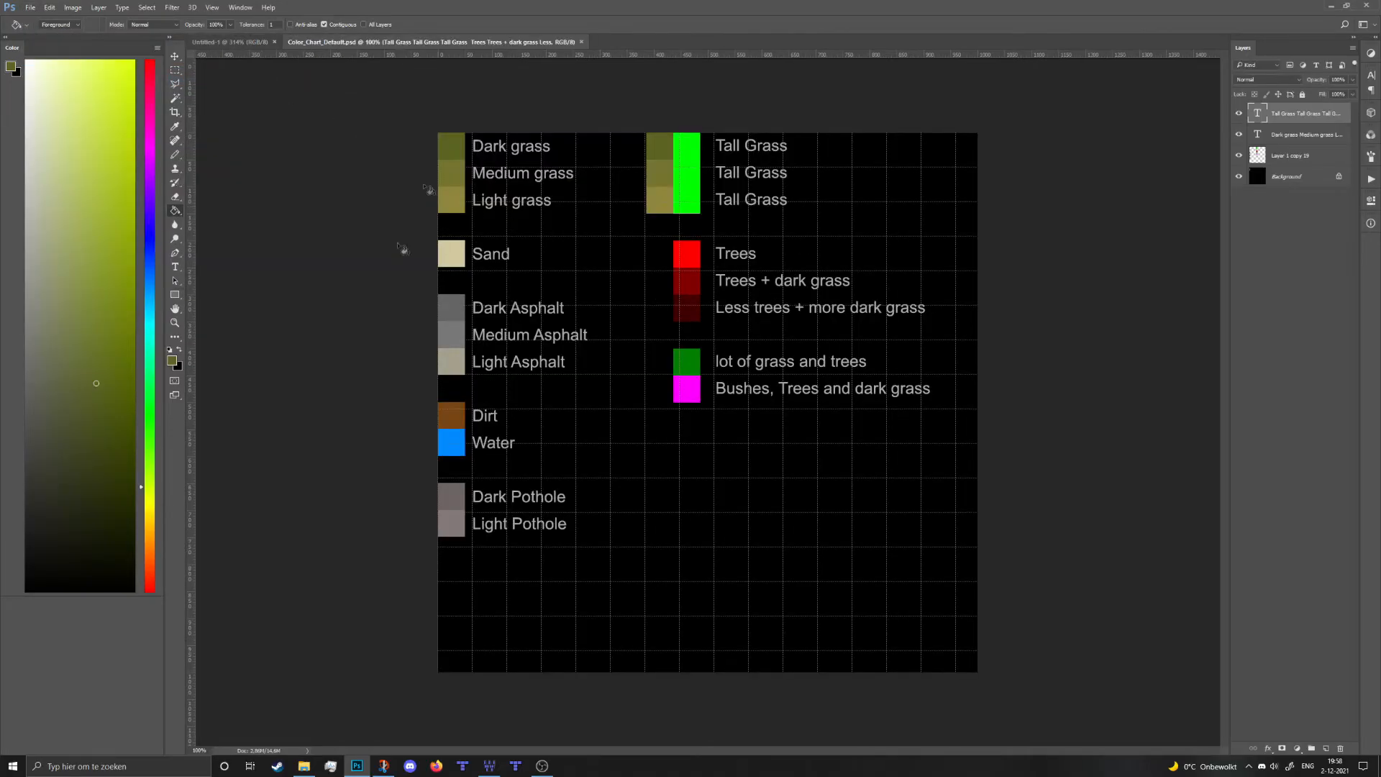
{"action": "key", "text": "ctrl+apostrophe"}
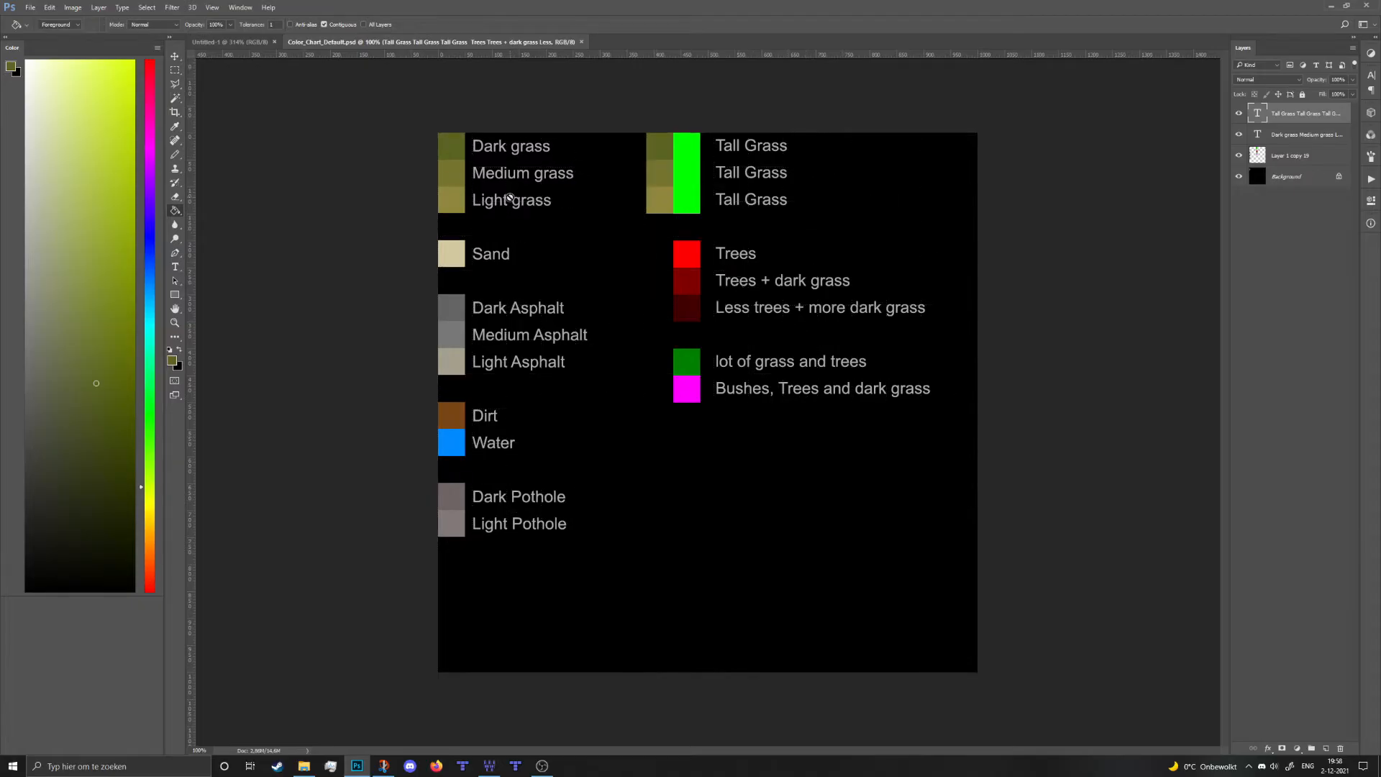
{"action": "left_click", "coordinate": [464, 145], "text": "alt"}
- Fill Untitled-1's canvas with the Dark grass green and bring up the save dialog
{"action": "key", "text": "ctrl+Tab"}
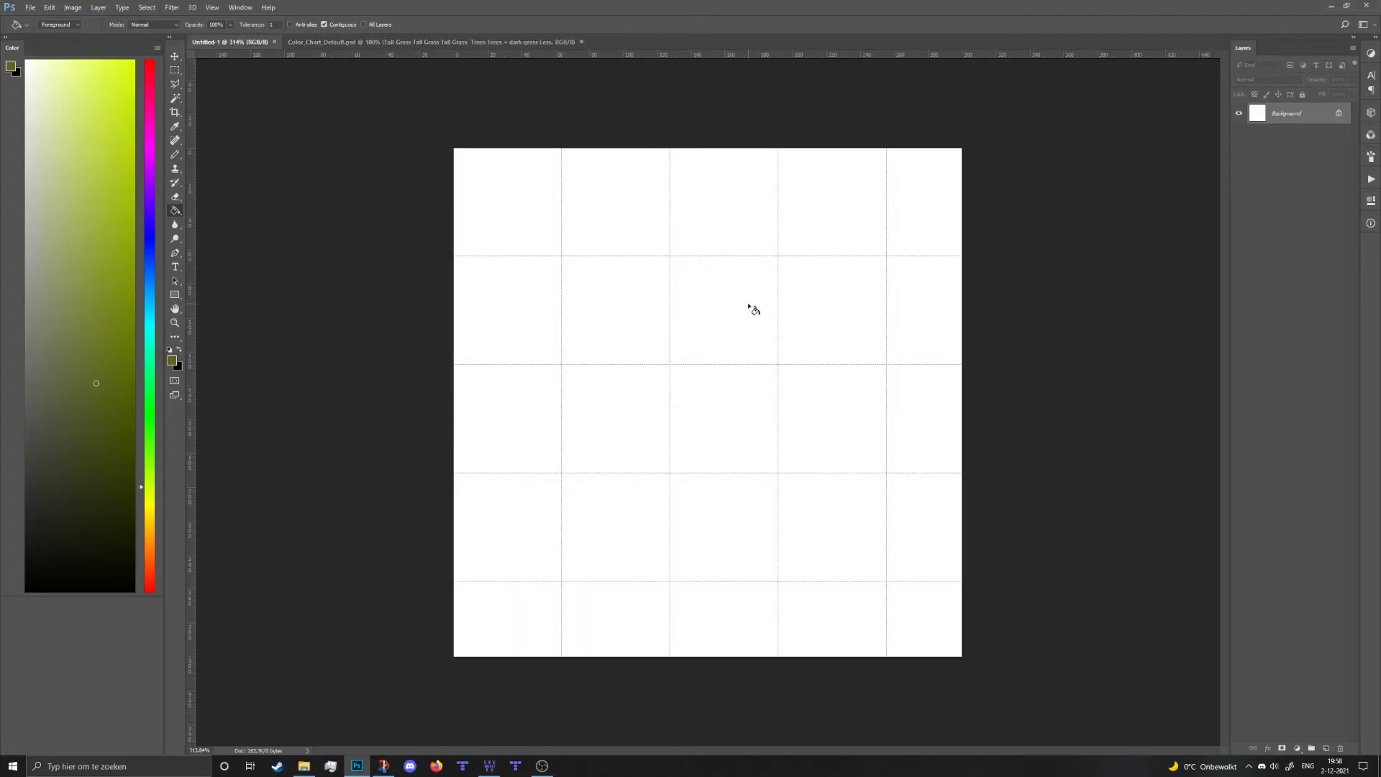
{"action": "left_click", "coordinate": [726, 317]}
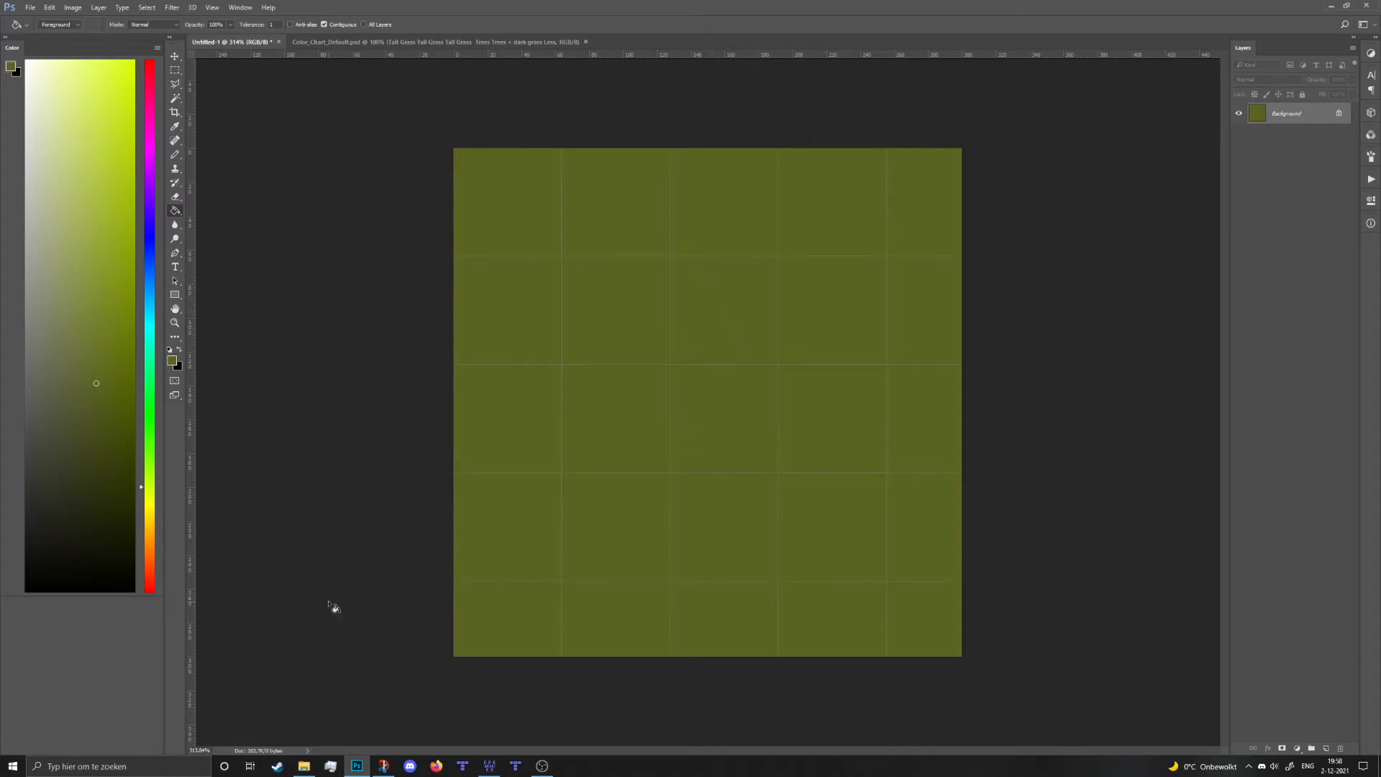
{"action": "key", "text": "ctrl+s"}
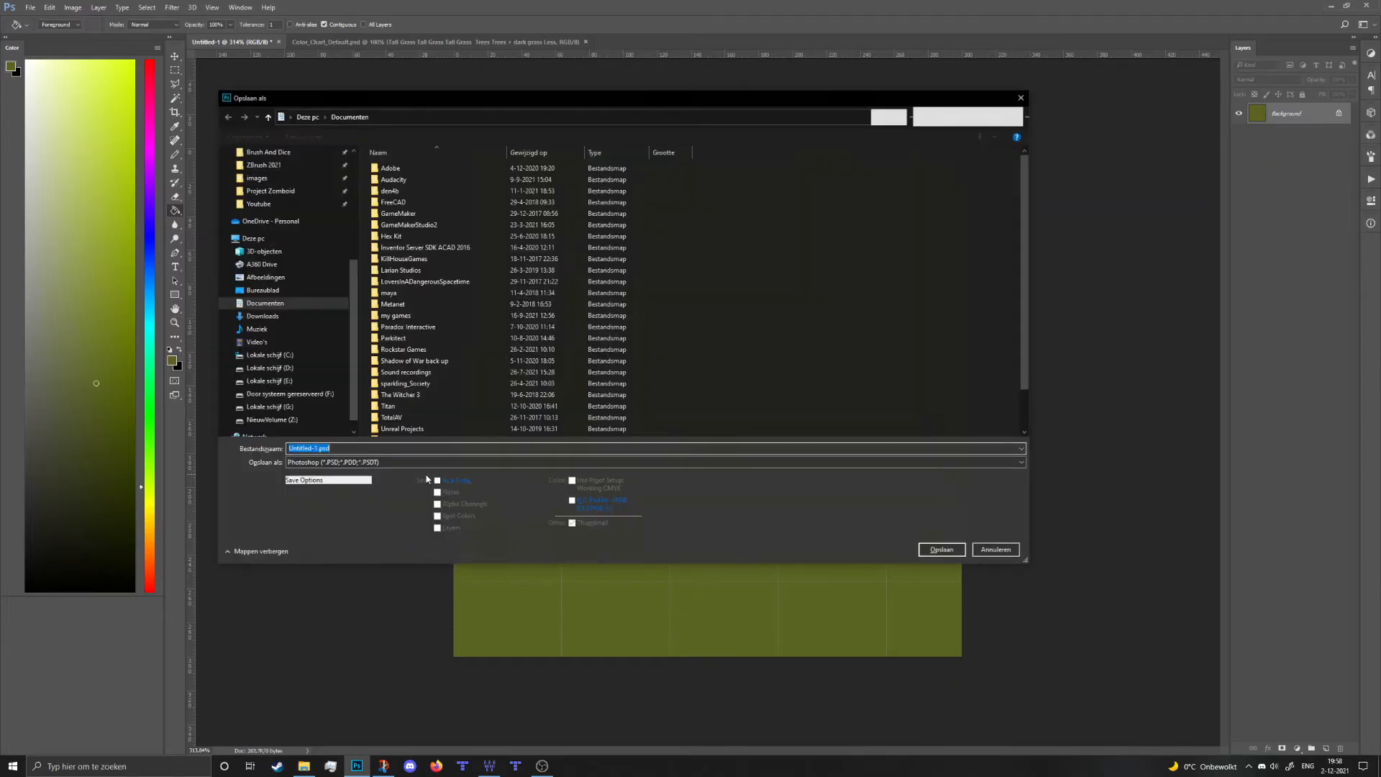
- Browse to Project Zomboid Modding Tools\WorldEd and create a Tutorial_world_01 folder there
{"action": "scroll", "coordinate": [305, 238], "scroll_direction": "up", "scroll_amount": 2}
{"action": "scroll", "coordinate": [305, 238], "scroll_direction": "up", "scroll_amount": 2}
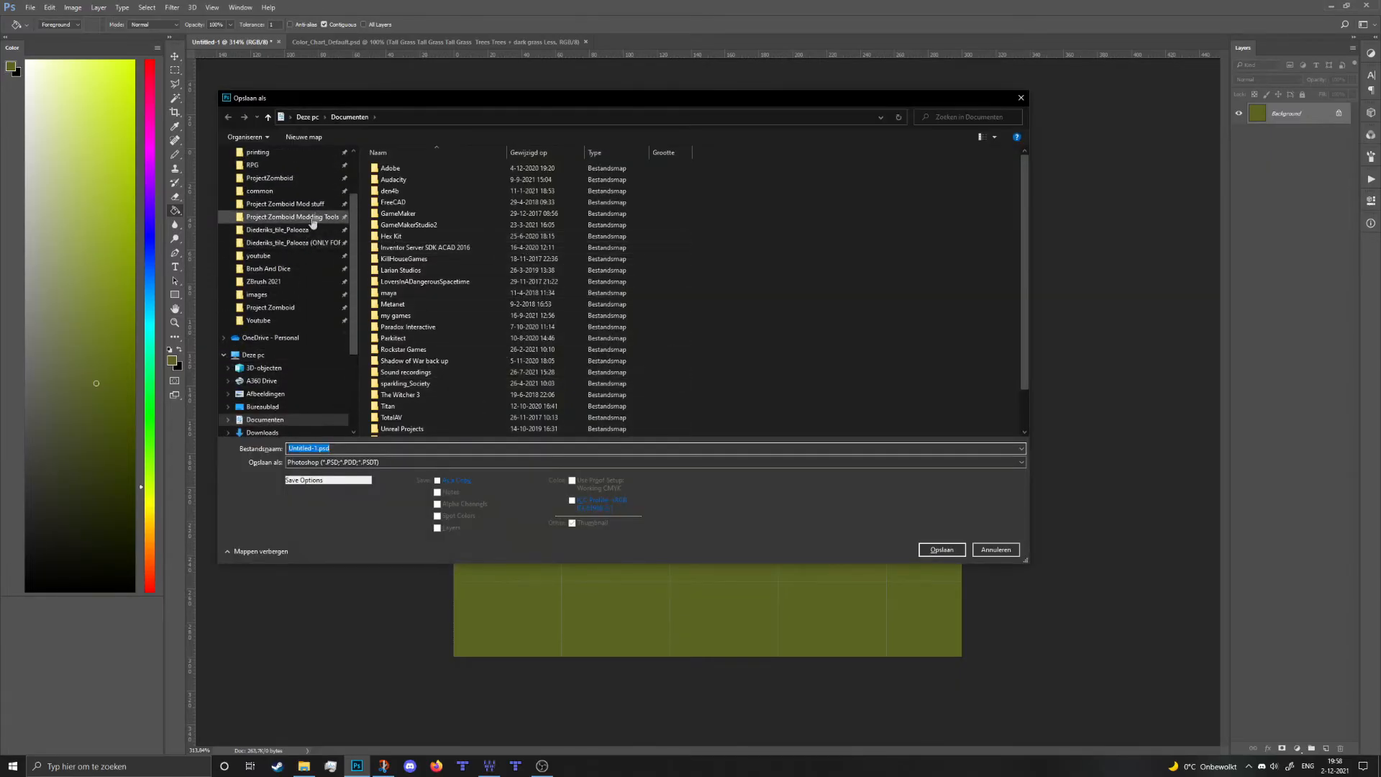
{"action": "left_click", "coordinate": [311, 217]}
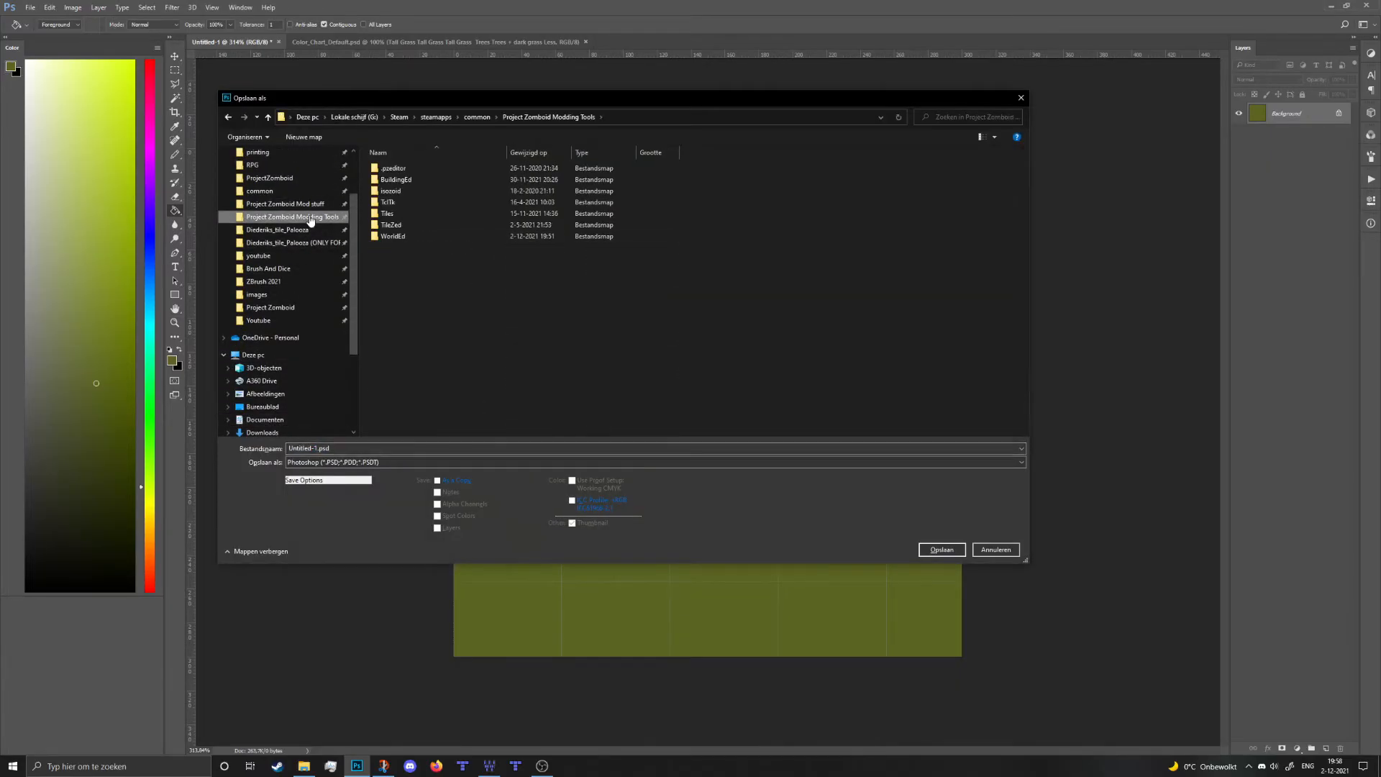
{"action": "double_click", "coordinate": [412, 236]}
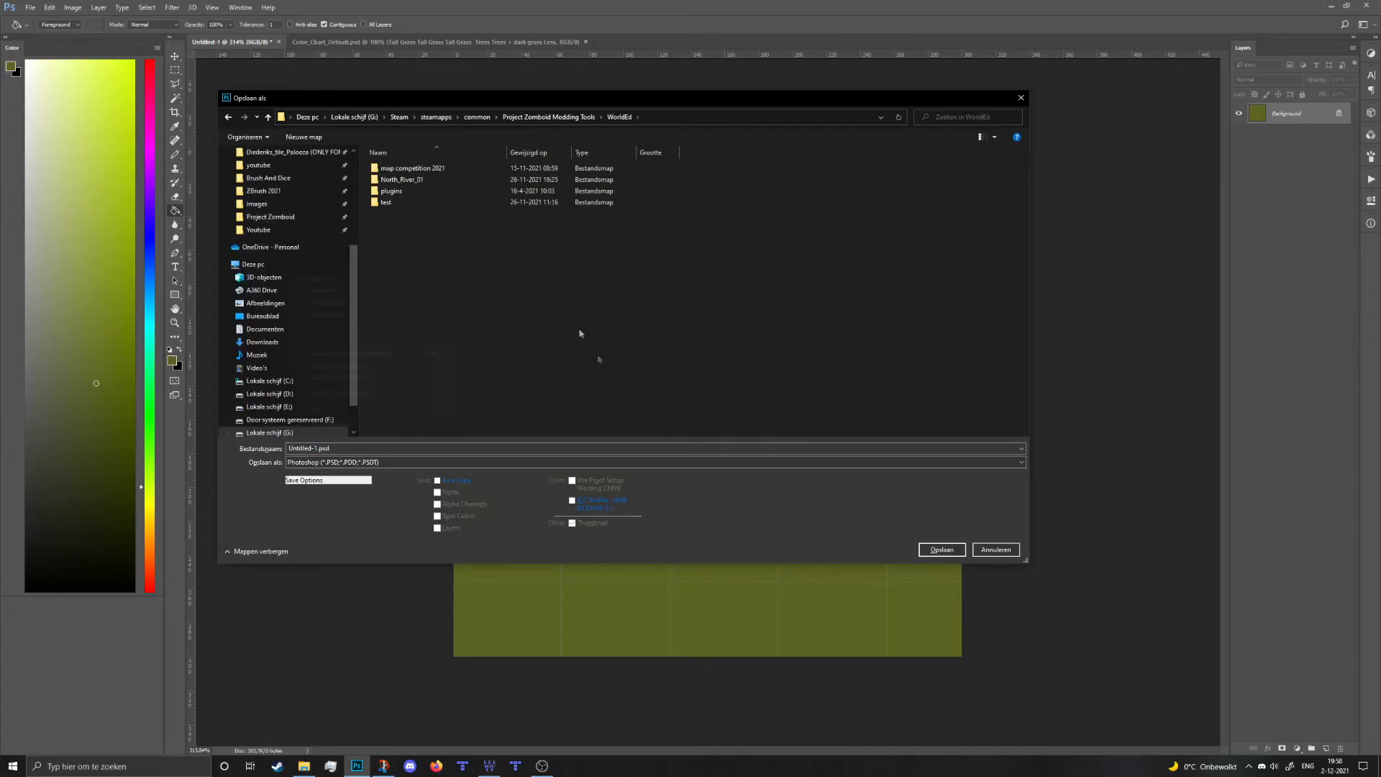
{"action": "right_click", "coordinate": [452, 272]}
{"action": "mouse_move", "coordinate": [433, 410]}
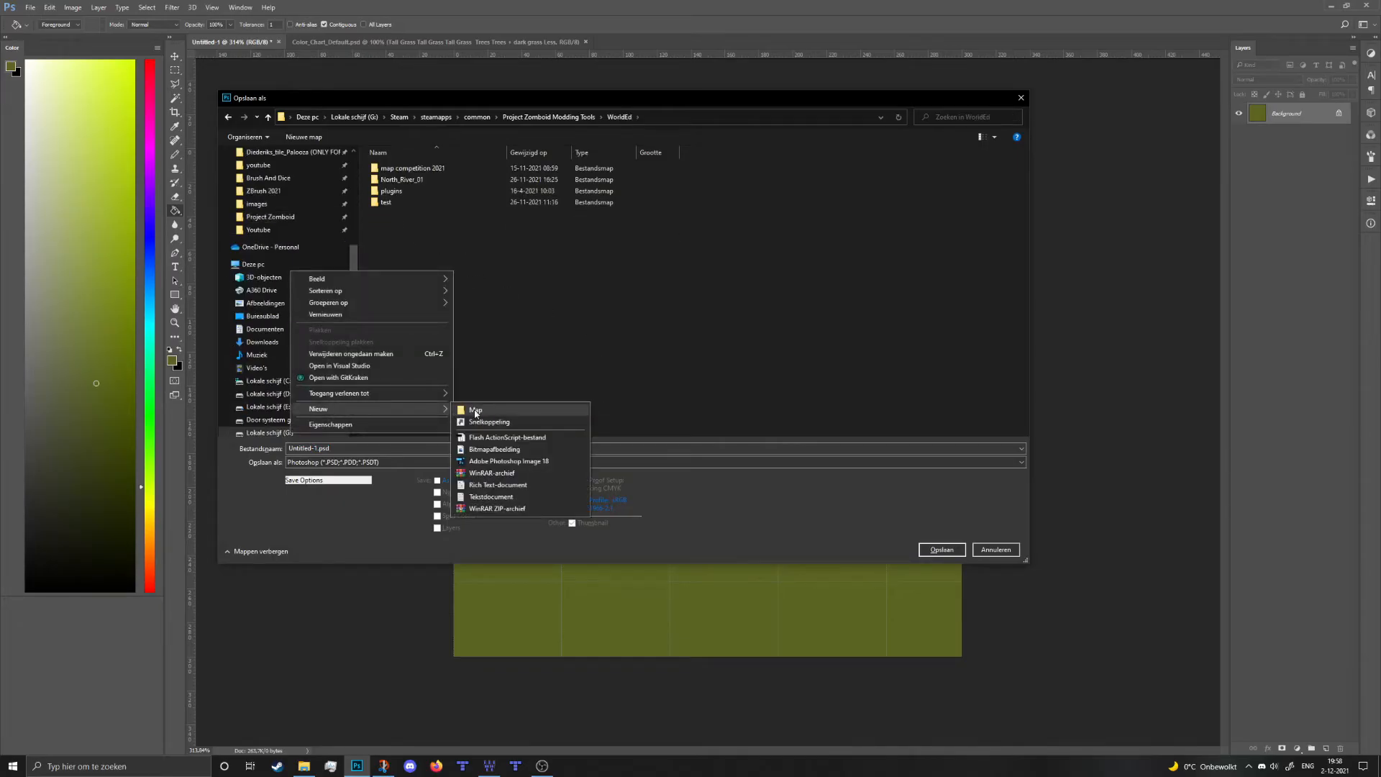
{"action": "left_click", "coordinate": [475, 411]}
{"action": "type", "text": "Tutorial_world_01"}
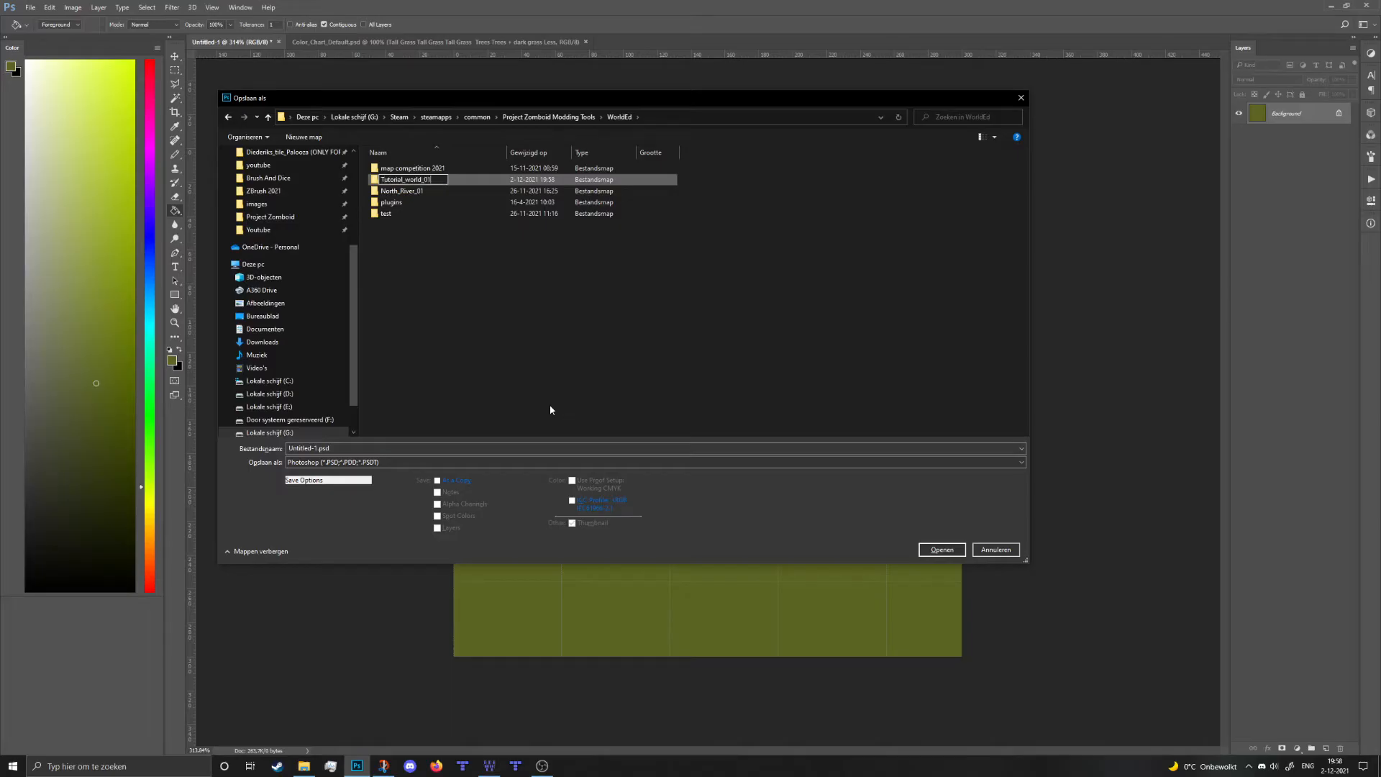
{"action": "key", "text": "Return"}
{"action": "key", "text": "Return"}
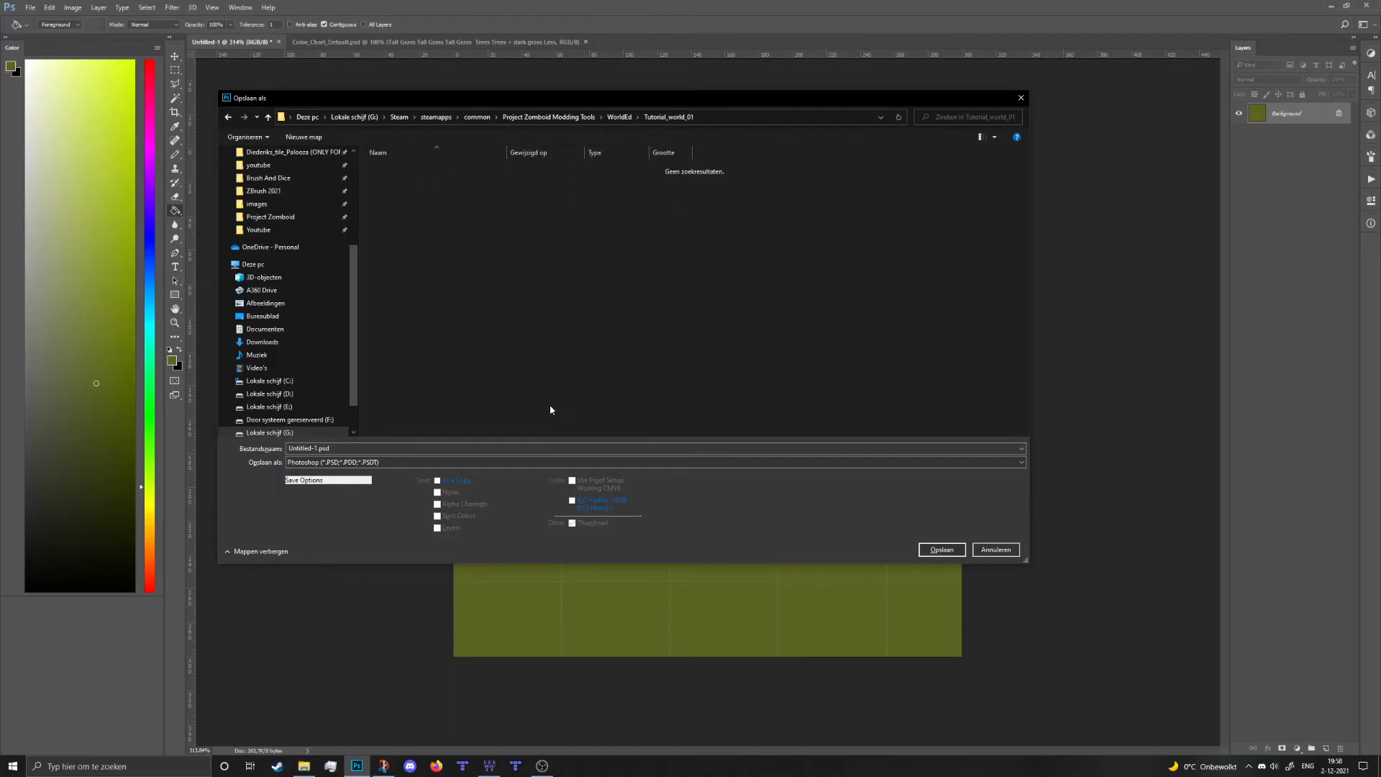
- Create an Images_01 subfolder and enter Workfile_01 as the file name
{"action": "right_click", "coordinate": [482, 328]}
{"action": "mouse_move", "coordinate": [460, 460]}
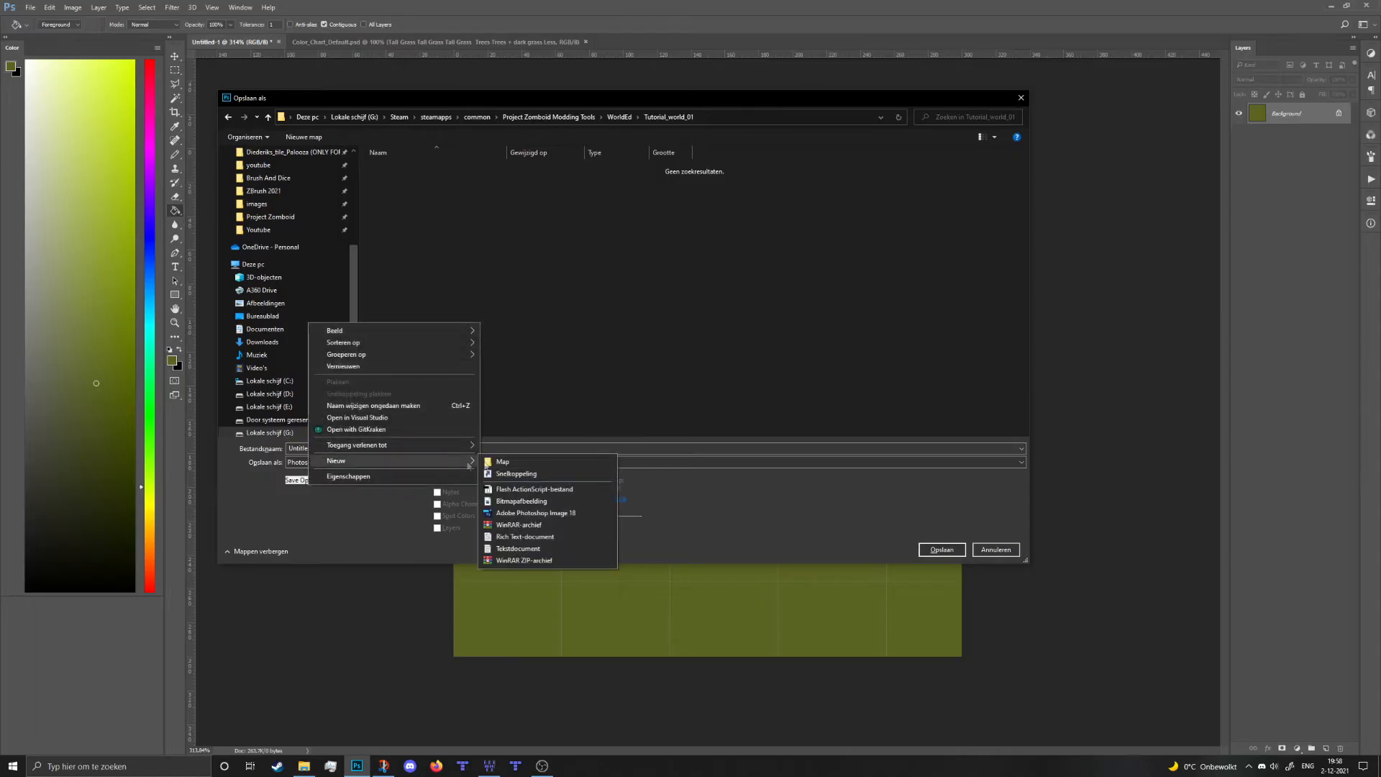
{"action": "left_click", "coordinate": [503, 461]}
{"action": "type", "text": "I"}
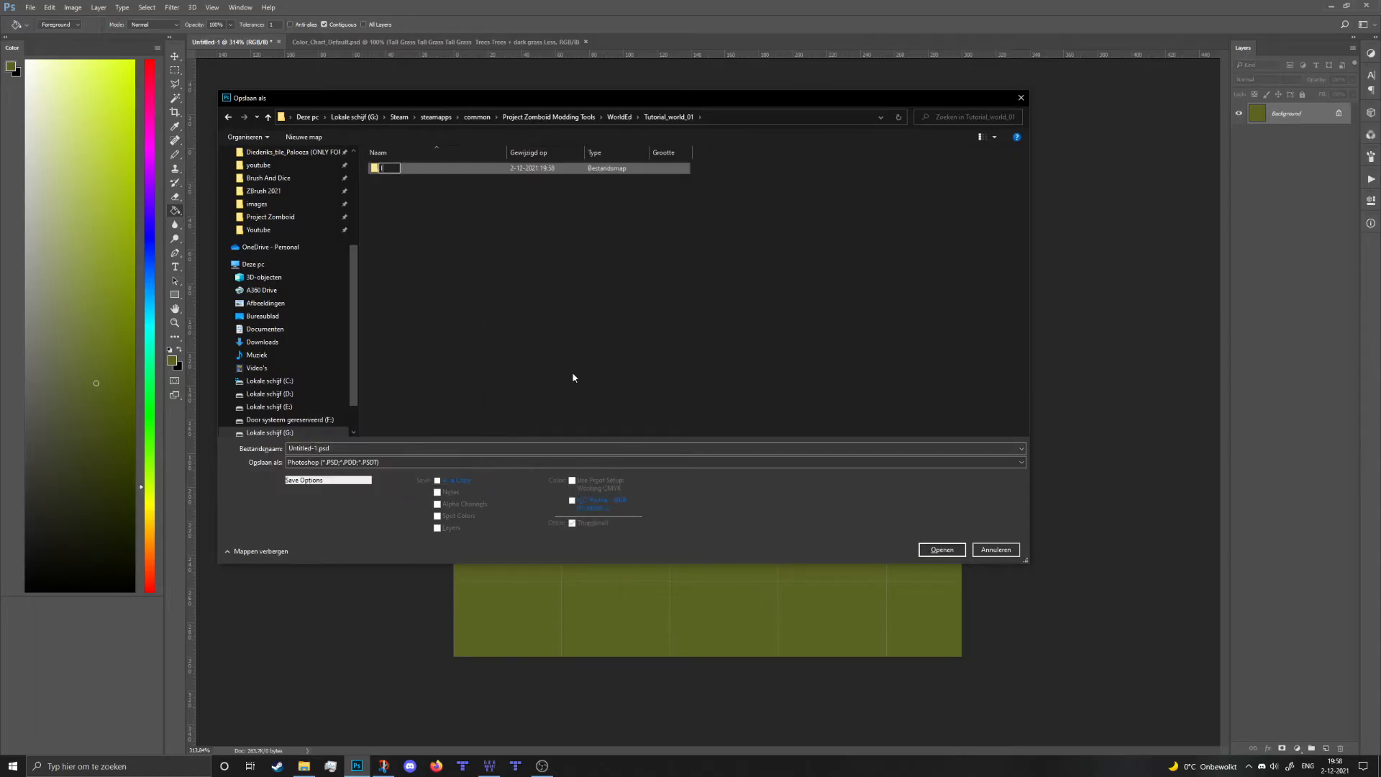
{"action": "type", "text": "mages_01"}
{"action": "key", "text": "Return"}
{"action": "key", "text": "Return"}
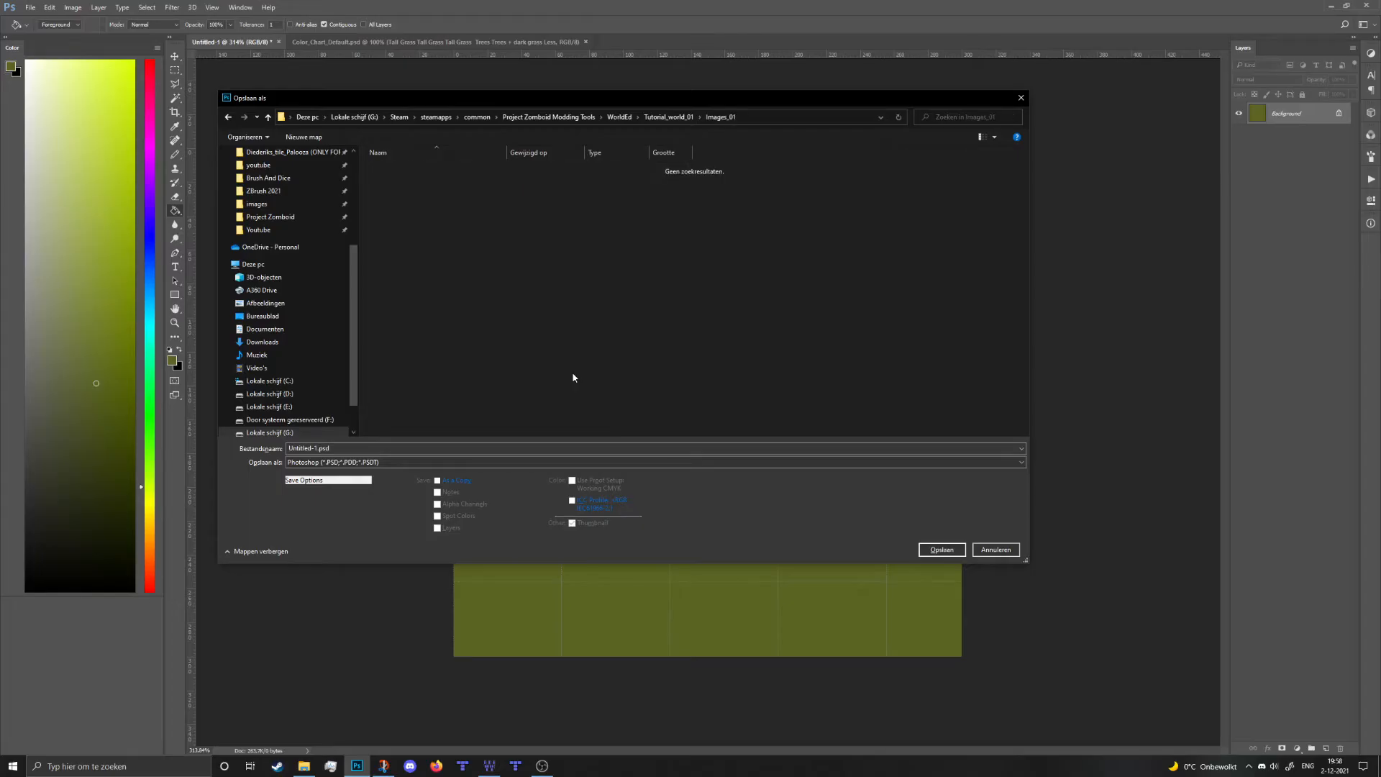
{"action": "left_click", "coordinate": [539, 448]}
{"action": "type", "text": "Workf"}
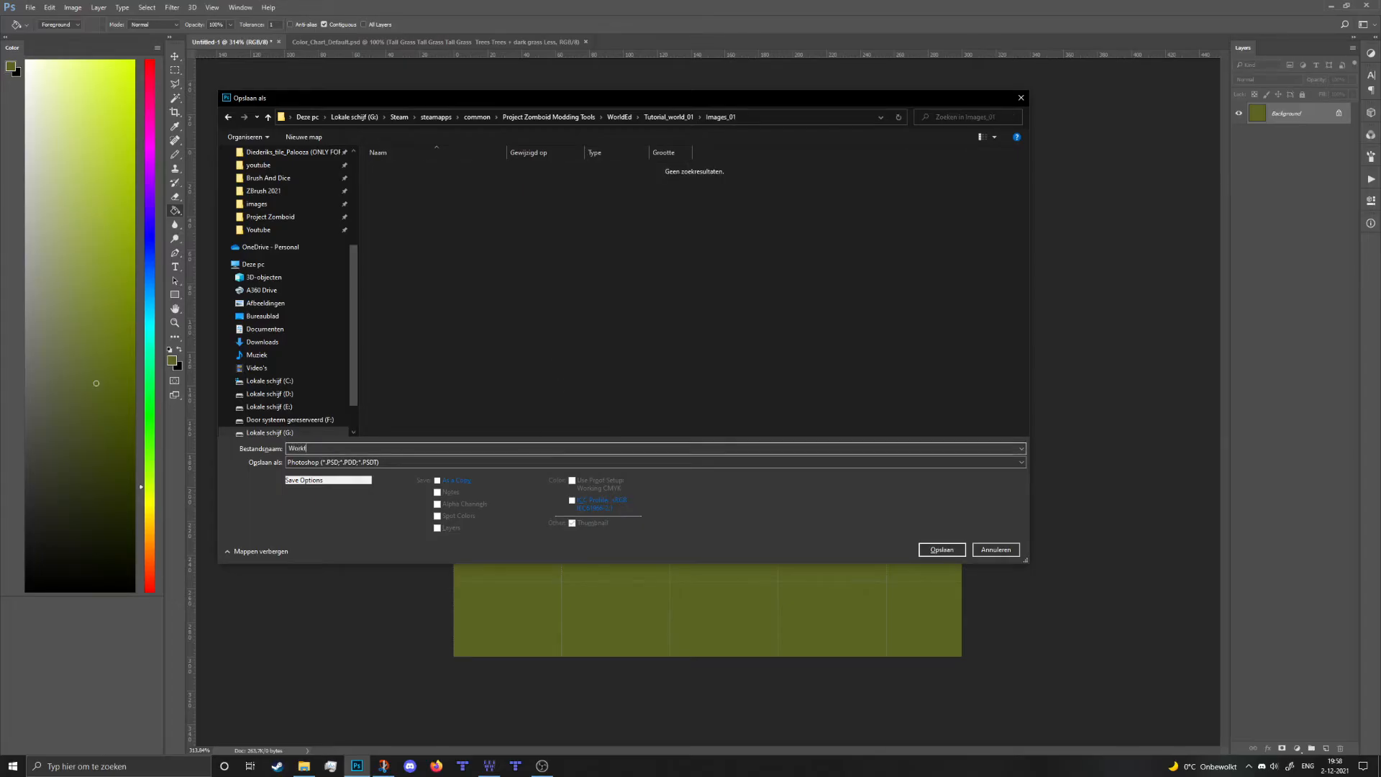
{"action": "type", "text": "ile_01"}
- Save Workfile_01.psd, save a copy named Tutorial_0,0 in Images_01, then return to WorldEd
{"action": "key", "text": "Return"}
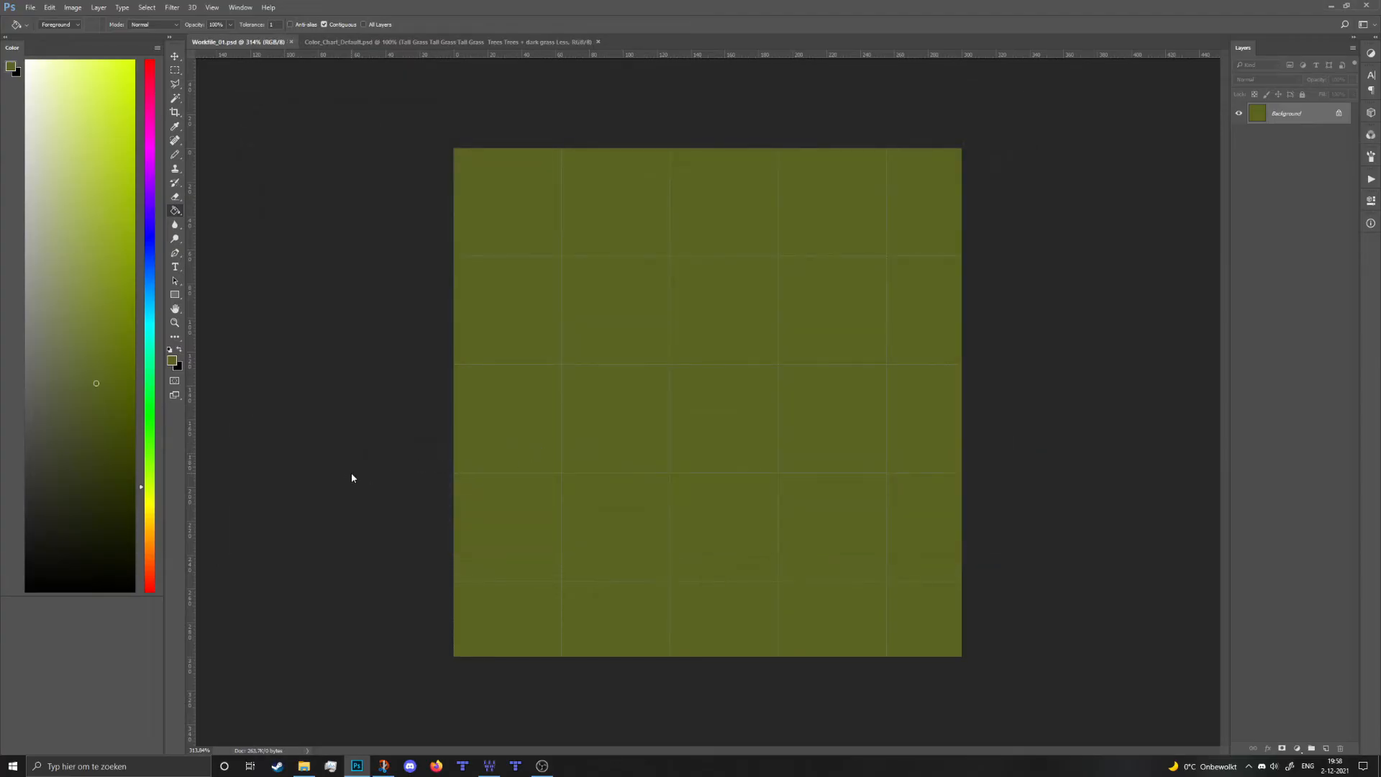
{"action": "key", "text": "ctrl+shift+s"}
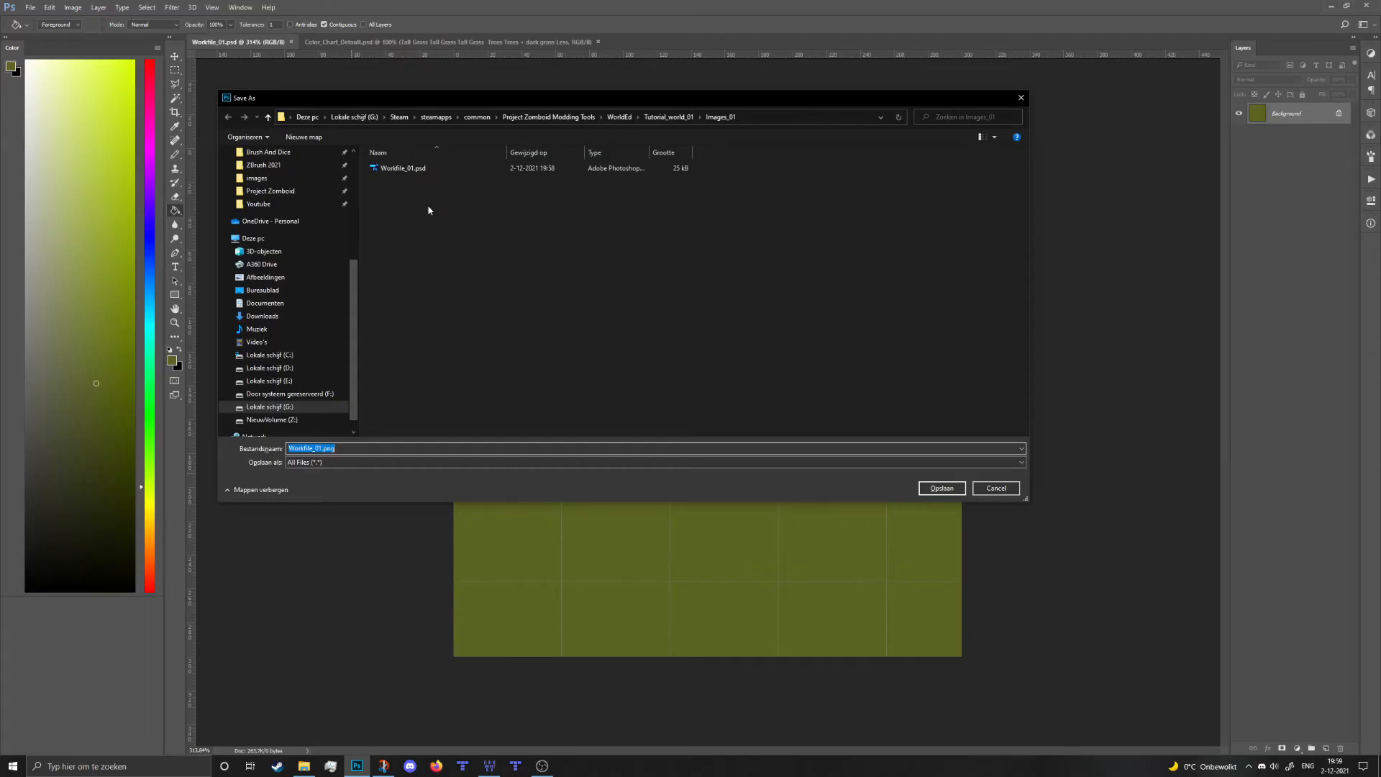
{"action": "type", "text": "0"}
{"action": "left_click", "coordinate": [482, 467]}
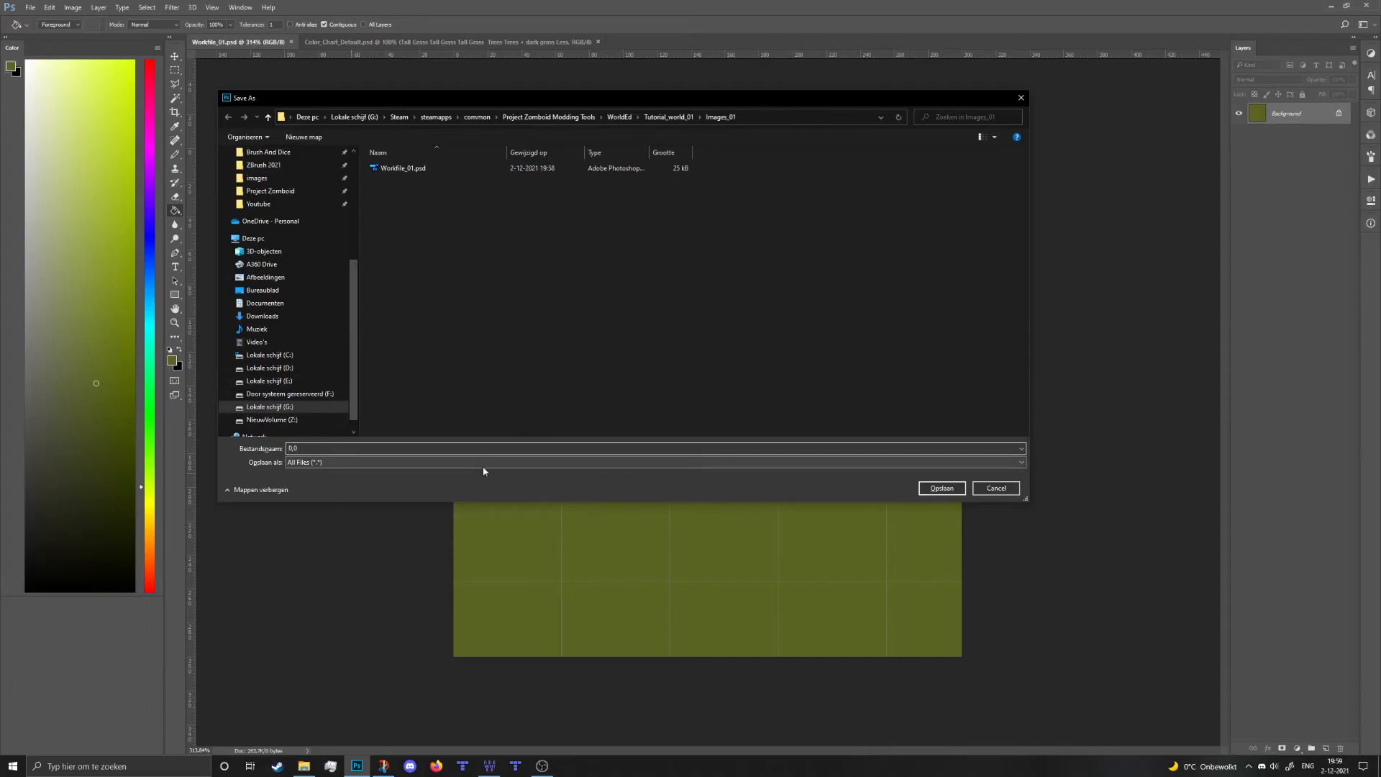
{"action": "type", "text": "Tutorial_"}
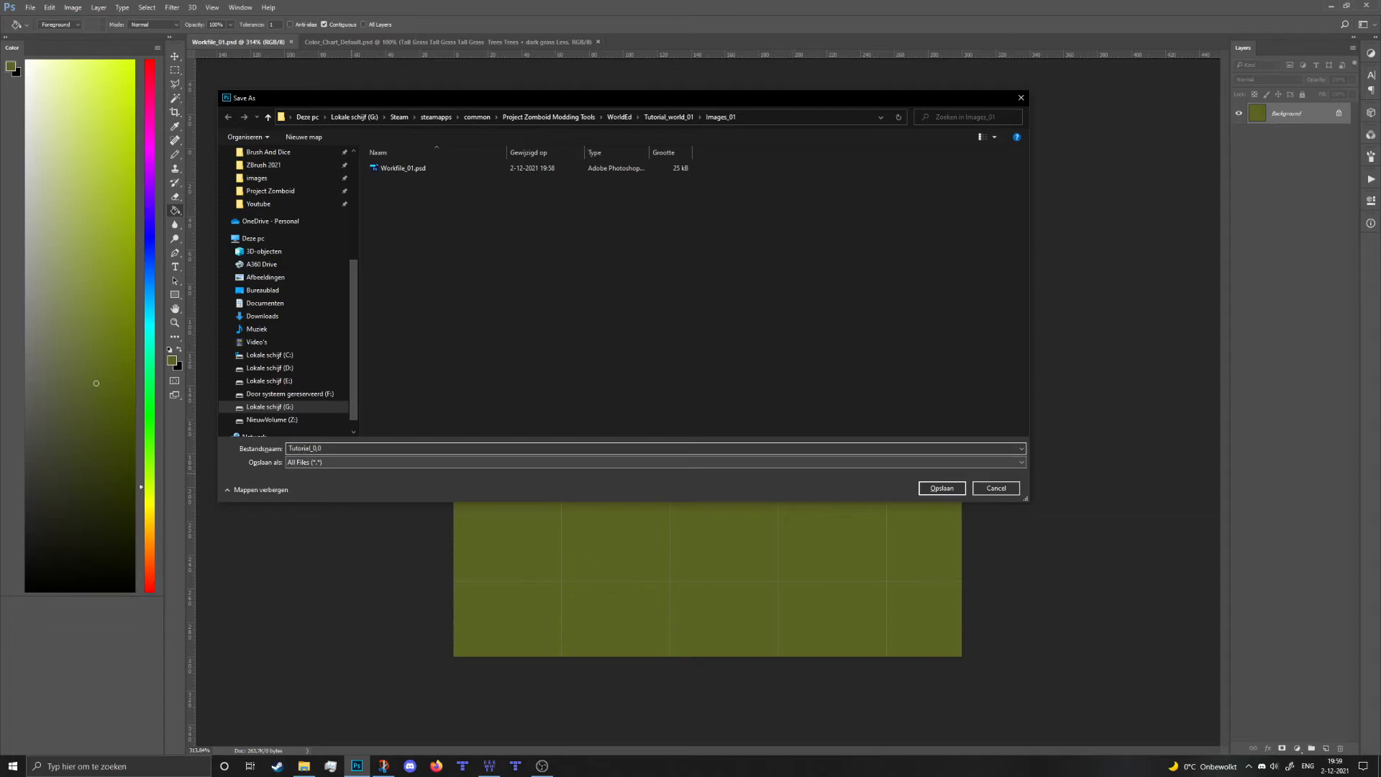
{"action": "left_click", "coordinate": [943, 488]}
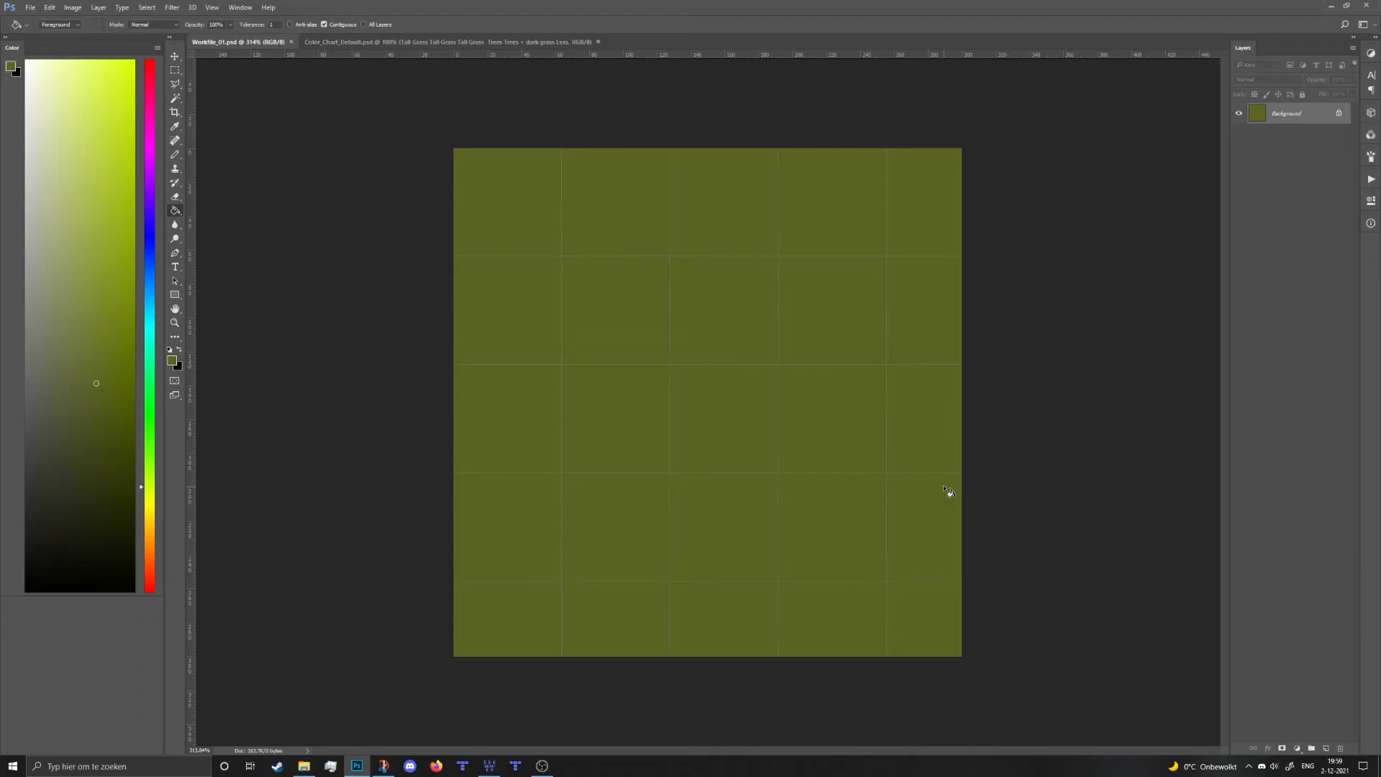
{"action": "mouse_move", "coordinate": [493, 770]}
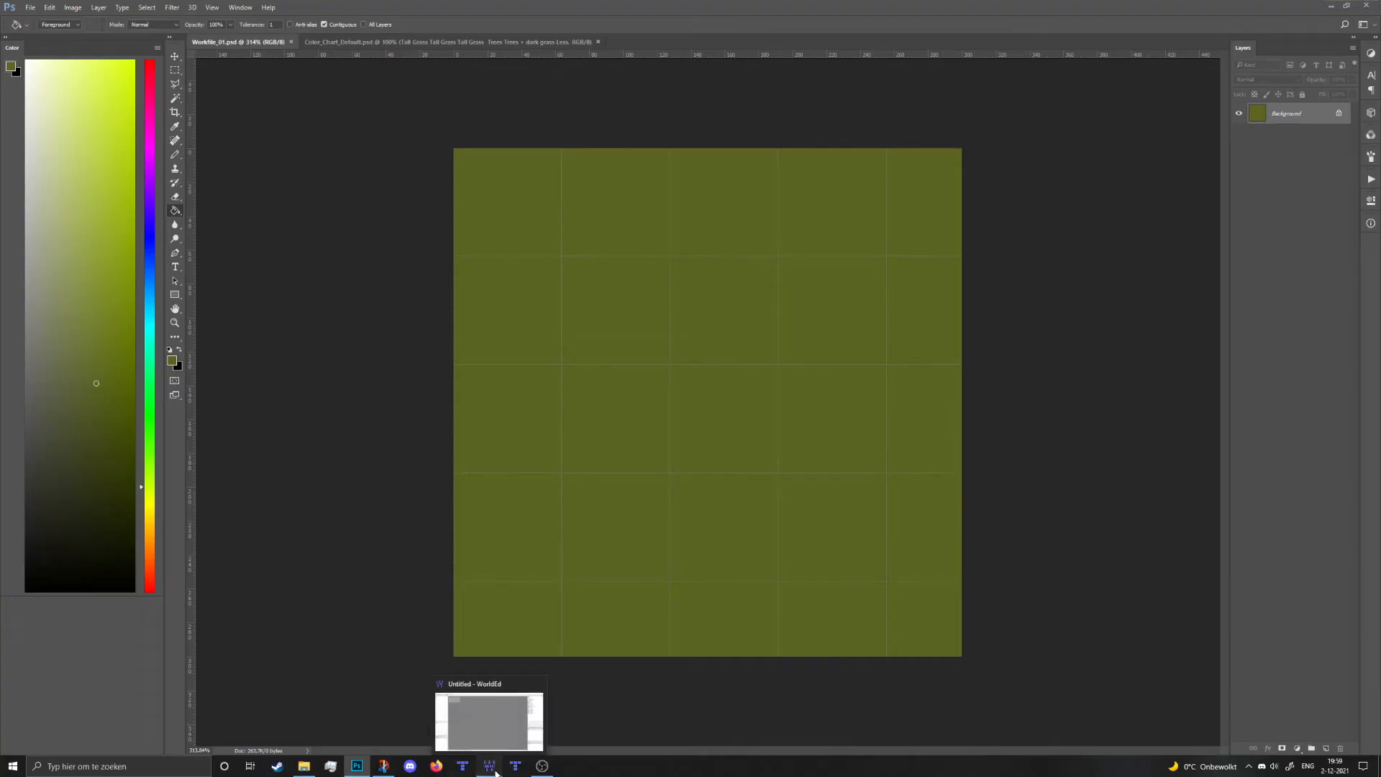
{"action": "left_click", "coordinate": [490, 766]}
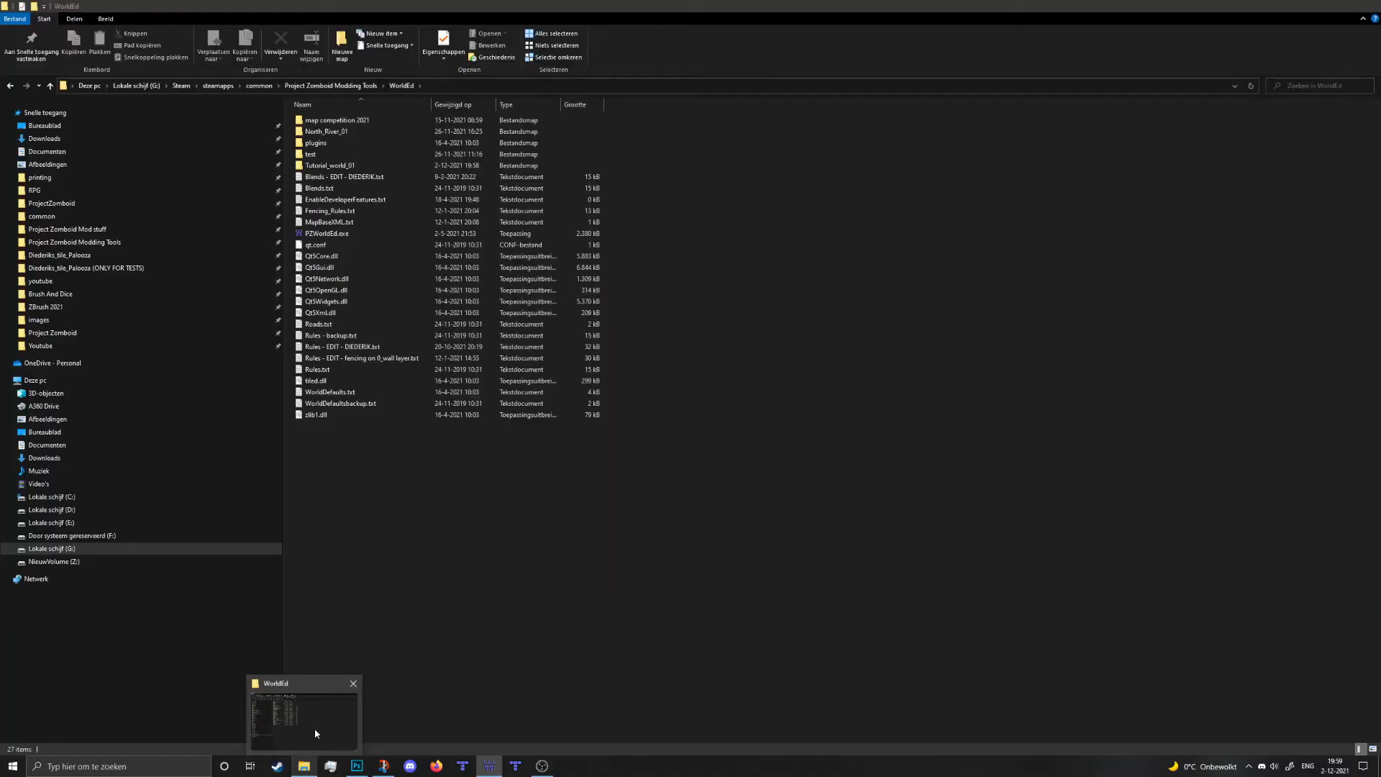
- Move the file browser aside and open Tutorial_world_01 > Images_01
{"action": "left_click", "coordinate": [314, 733]}
{"action": "left_click_drag", "start_coordinate": [604, 7], "coordinate": [919, 137]}
{"action": "left_click_drag", "start_coordinate": [894, 333], "coordinate": [640, 333]}
{"action": "double_click", "coordinate": [716, 301]}
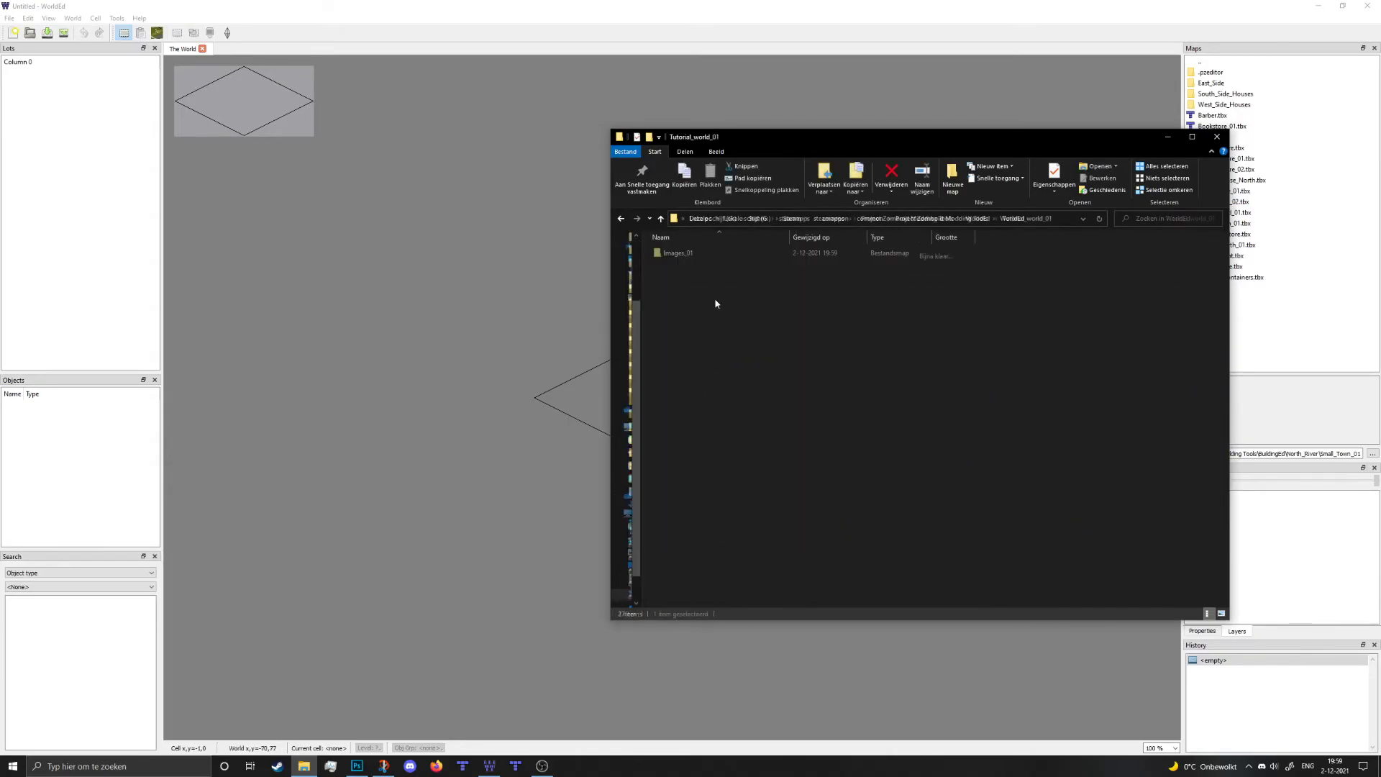
{"action": "double_click", "coordinate": [712, 256]}
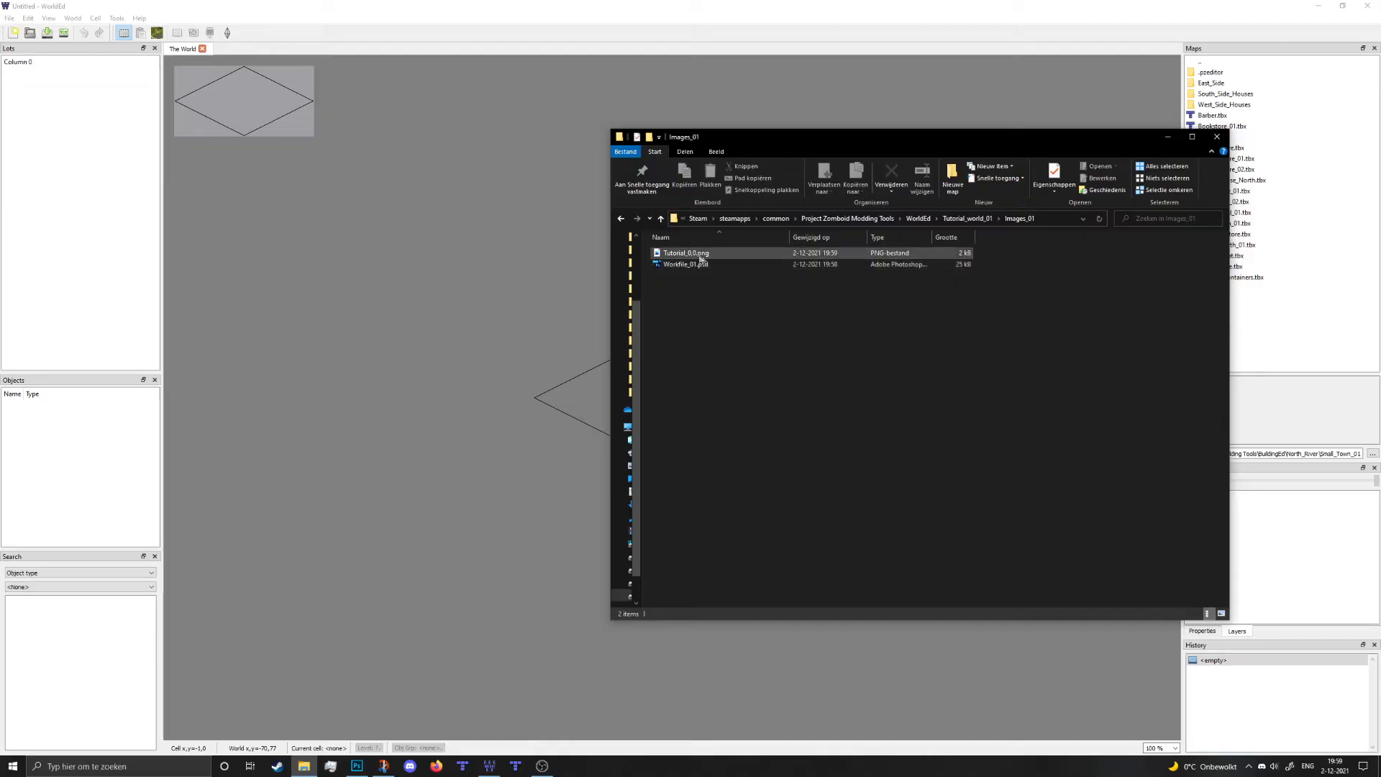
- Drag Tutorial_0,0.png from Images_01 over to the WorldEd cell
{"action": "left_click_drag", "start_coordinate": [874, 140], "coordinate": [1110, 190]}
{"action": "left_click", "coordinate": [922, 293]}
{"action": "left_click_drag", "start_coordinate": [922, 293], "coordinate": [681, 398]}
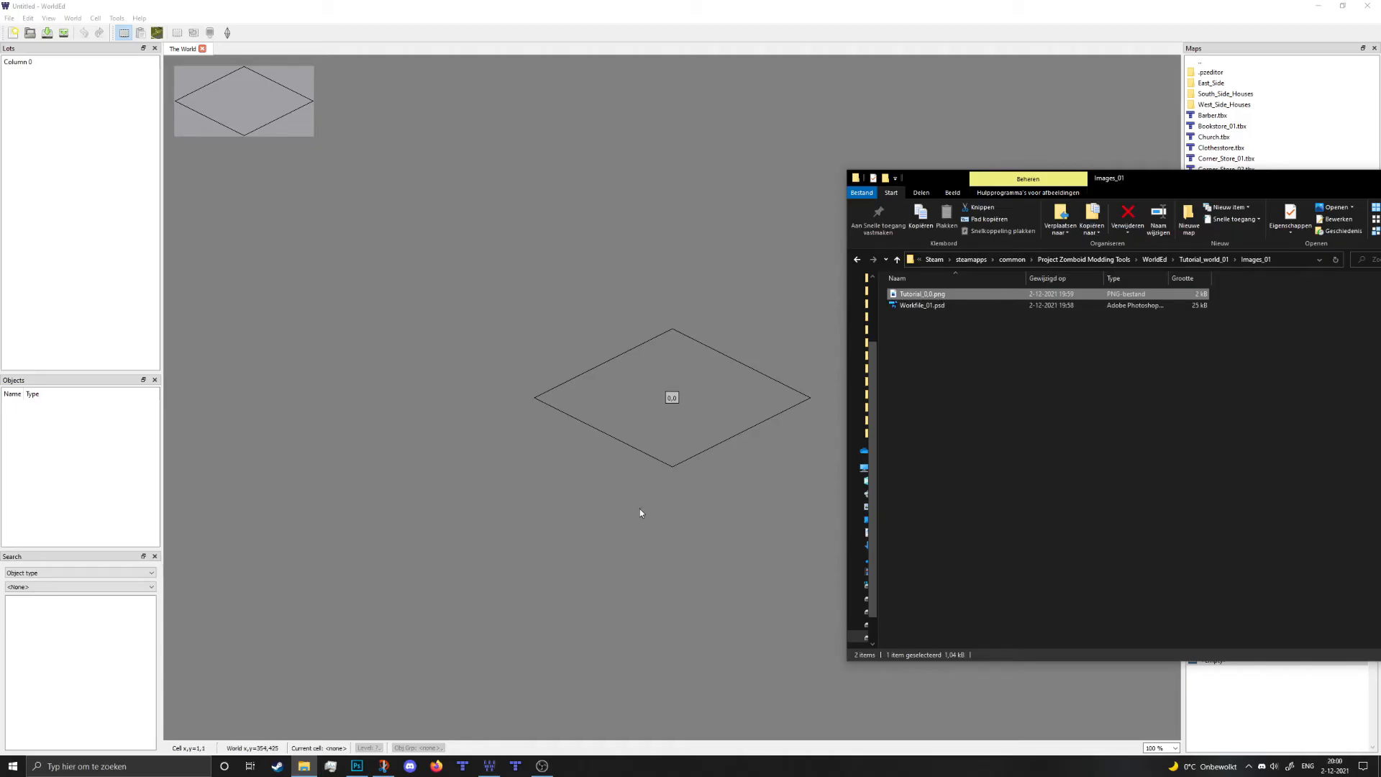
{"action": "mouse_move", "coordinate": [358, 769]}
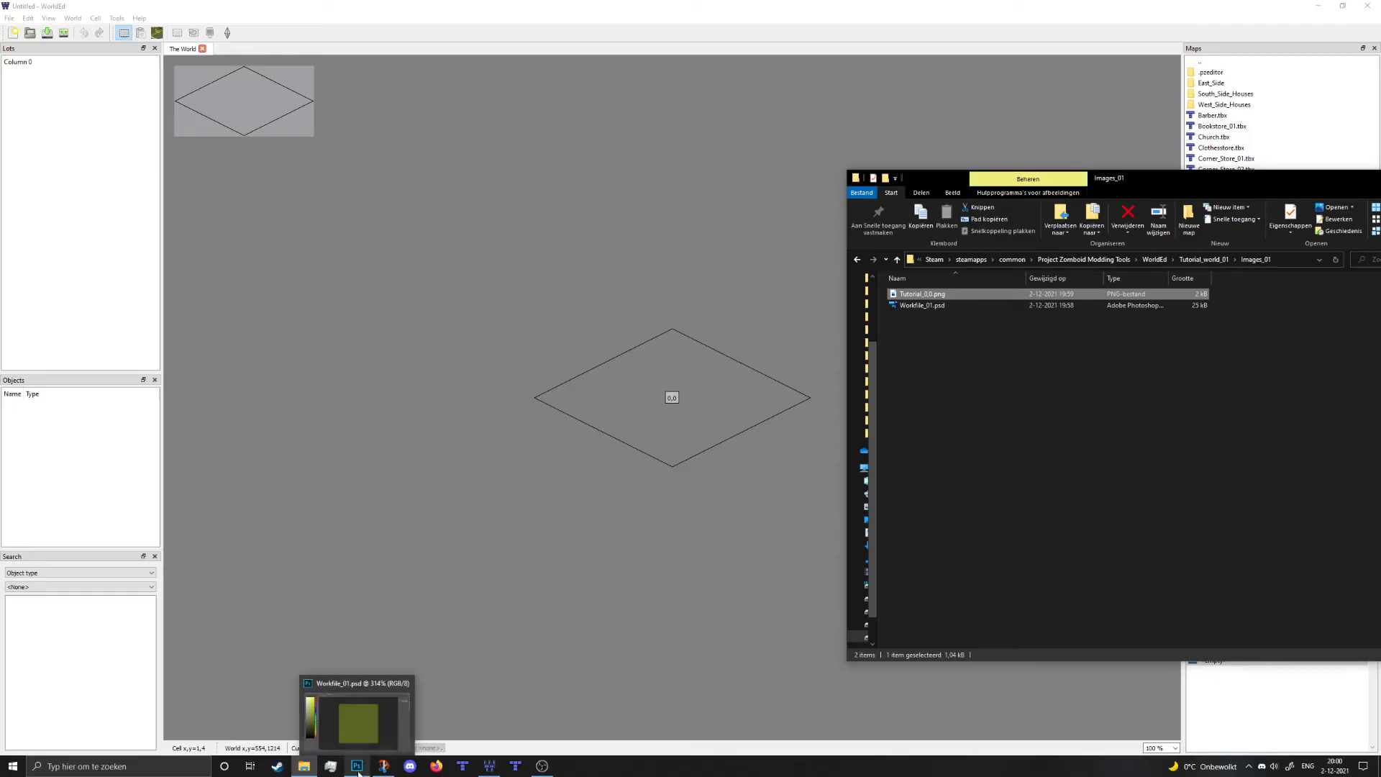
- Add Layer 1 to Workfile_01.psd and fill it with solid black
{"action": "left_click", "coordinate": [361, 723]}
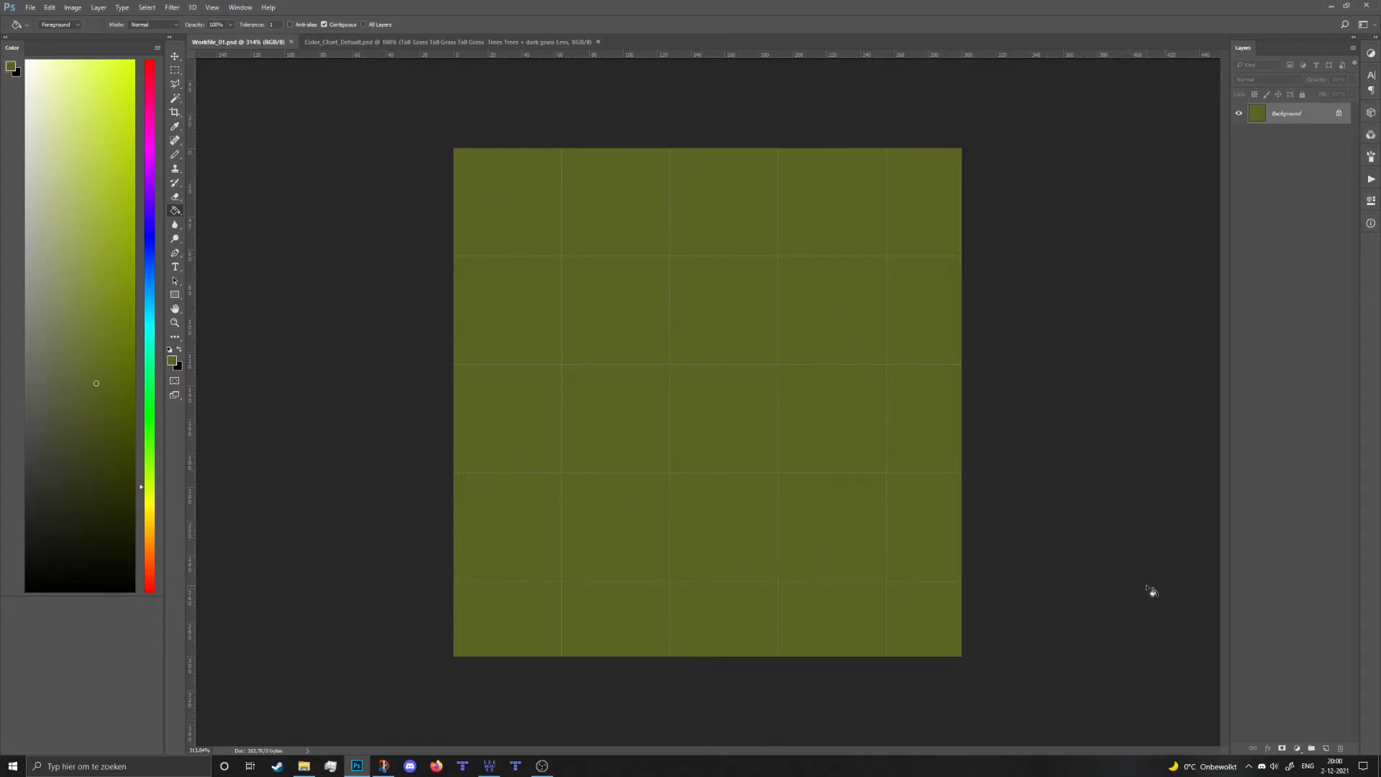
{"action": "left_click", "coordinate": [1327, 749]}
{"action": "key", "text": "x"}
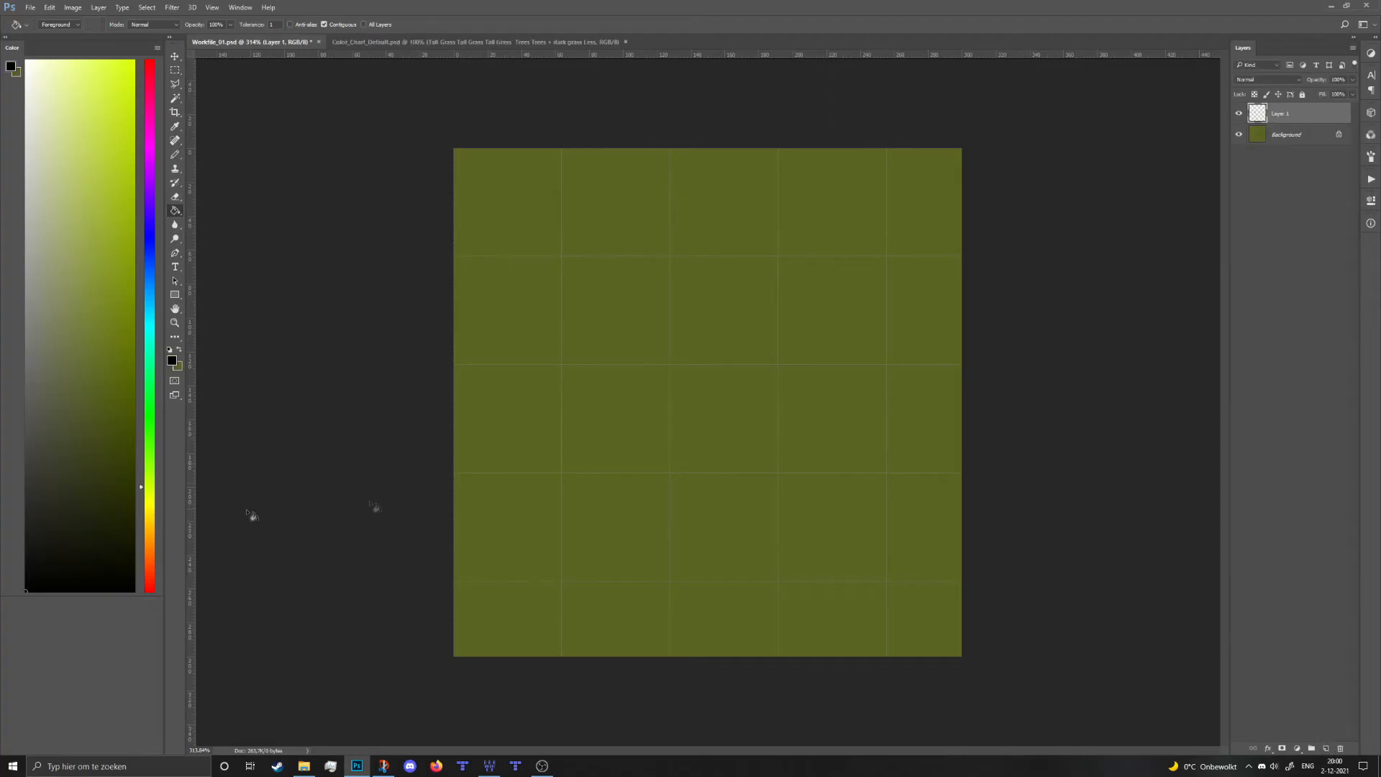
{"action": "left_click", "coordinate": [770, 431]}
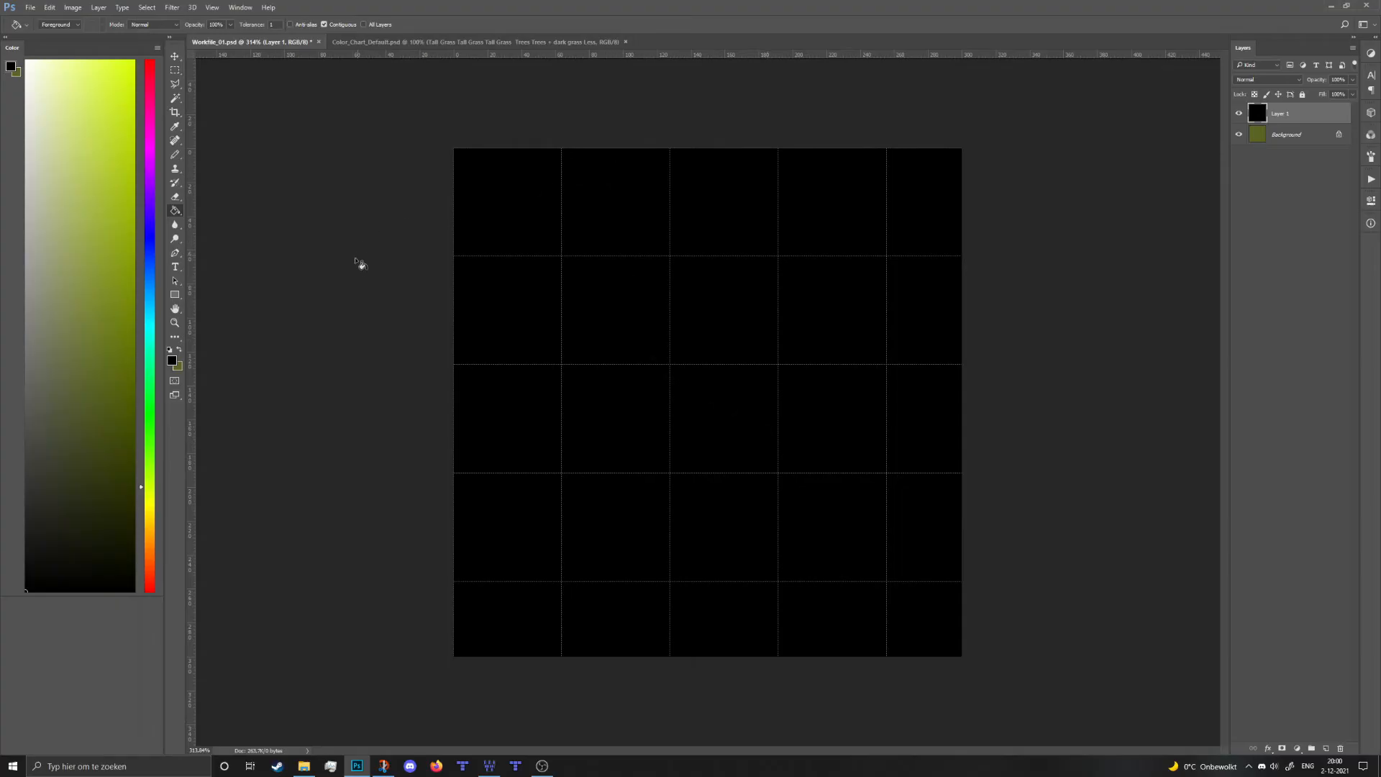
- Save the black image as Tutorial_0,0_veg.png in Images_01 and bring up that folder
{"action": "key", "text": "ctrl+shift+s"}
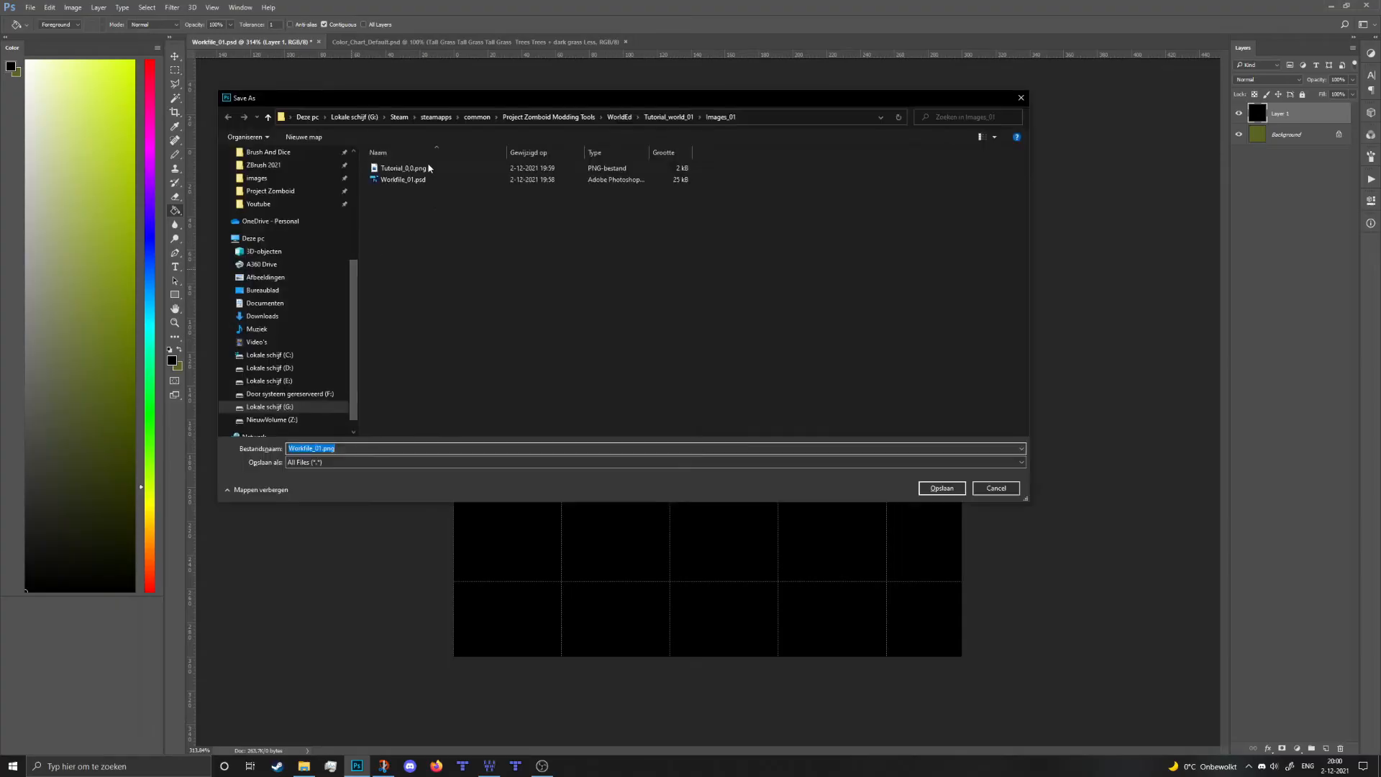
{"action": "left_click", "coordinate": [426, 169]}
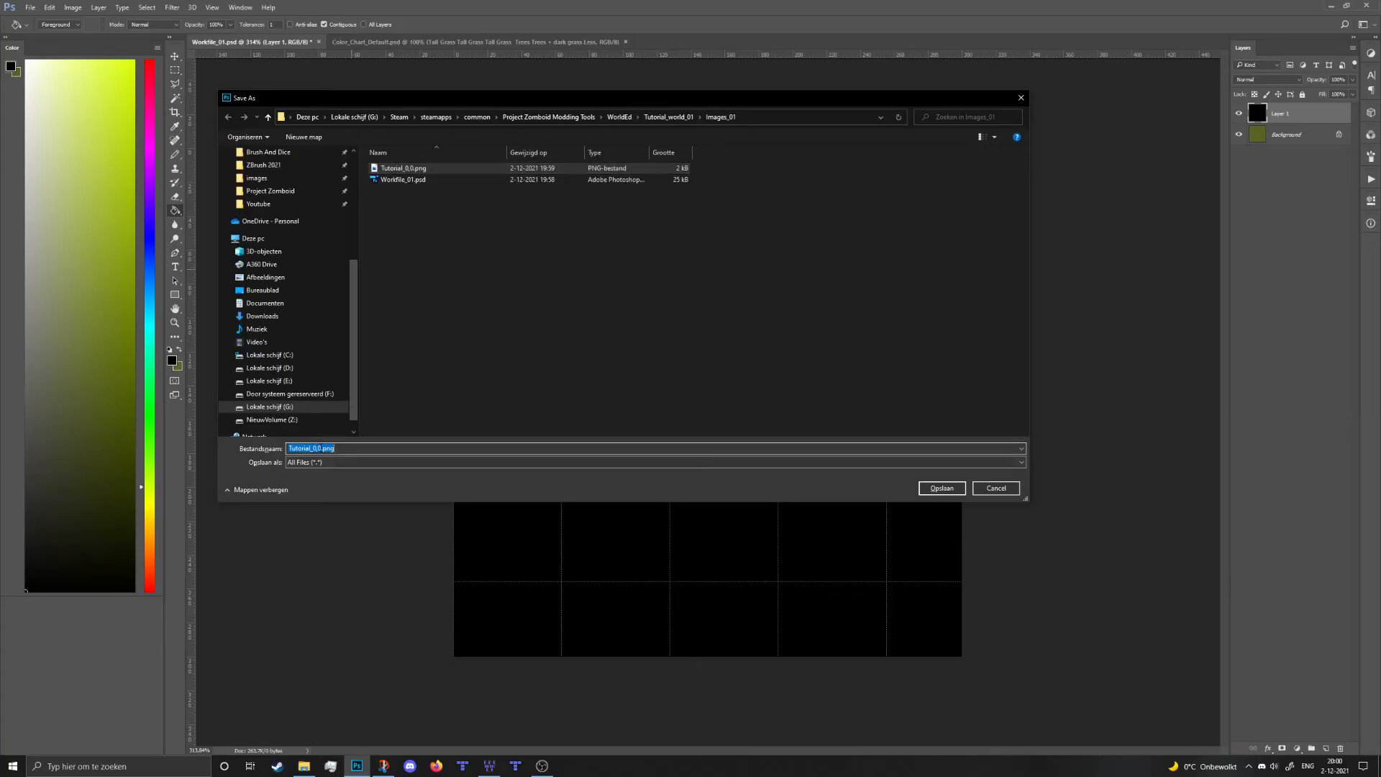
{"action": "key", "text": "Home"}
{"action": "type", "text": "_V"}
{"action": "key", "text": "BackSpace"}
{"action": "type", "text": "veg"}
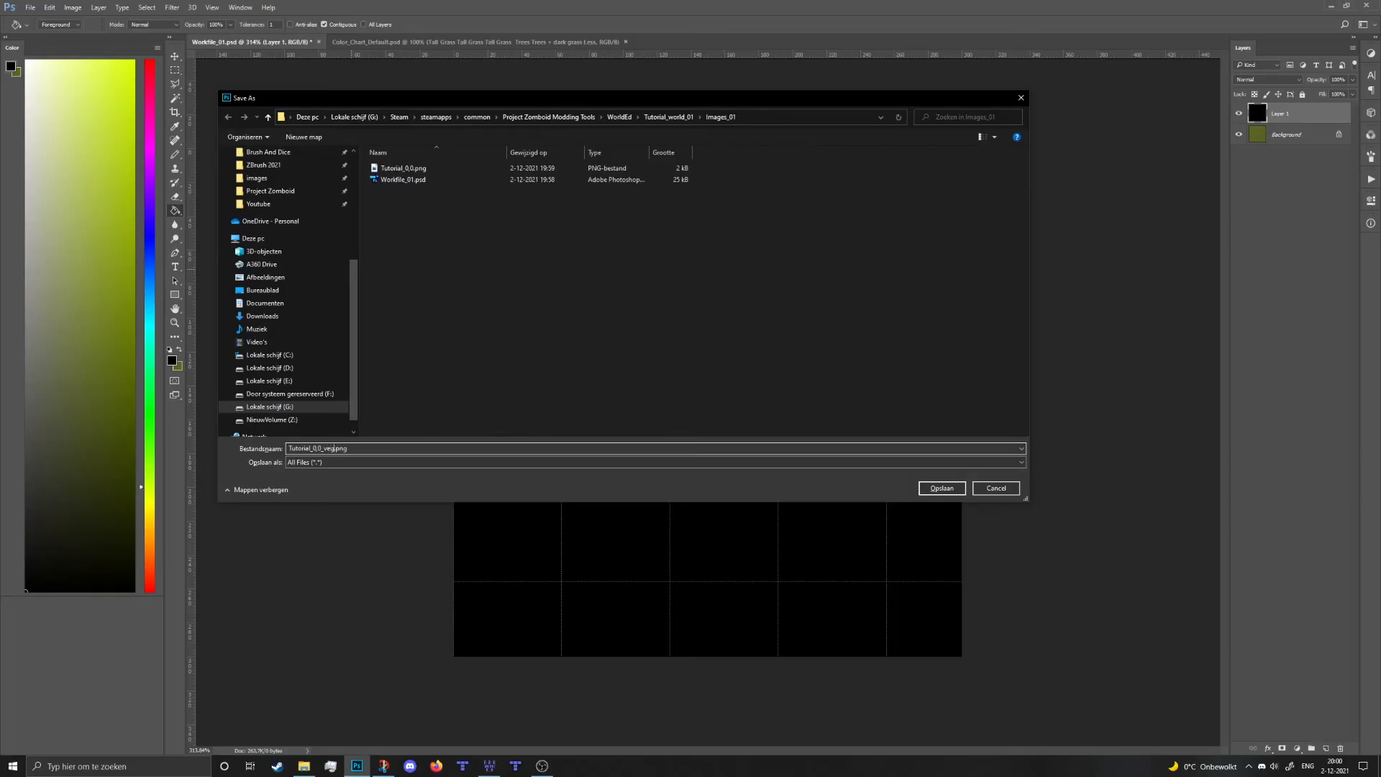
{"action": "key", "text": "Return"}
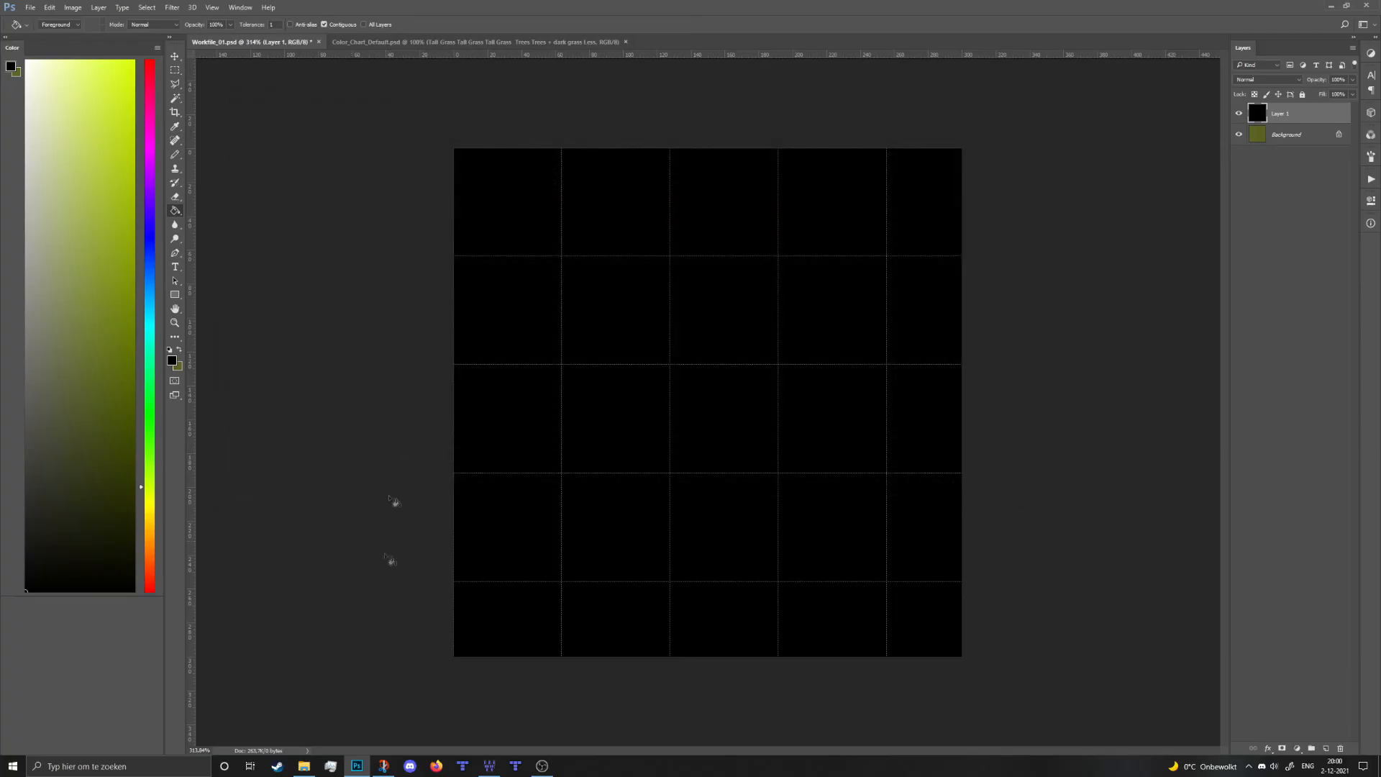
{"action": "left_click", "coordinate": [303, 766]}
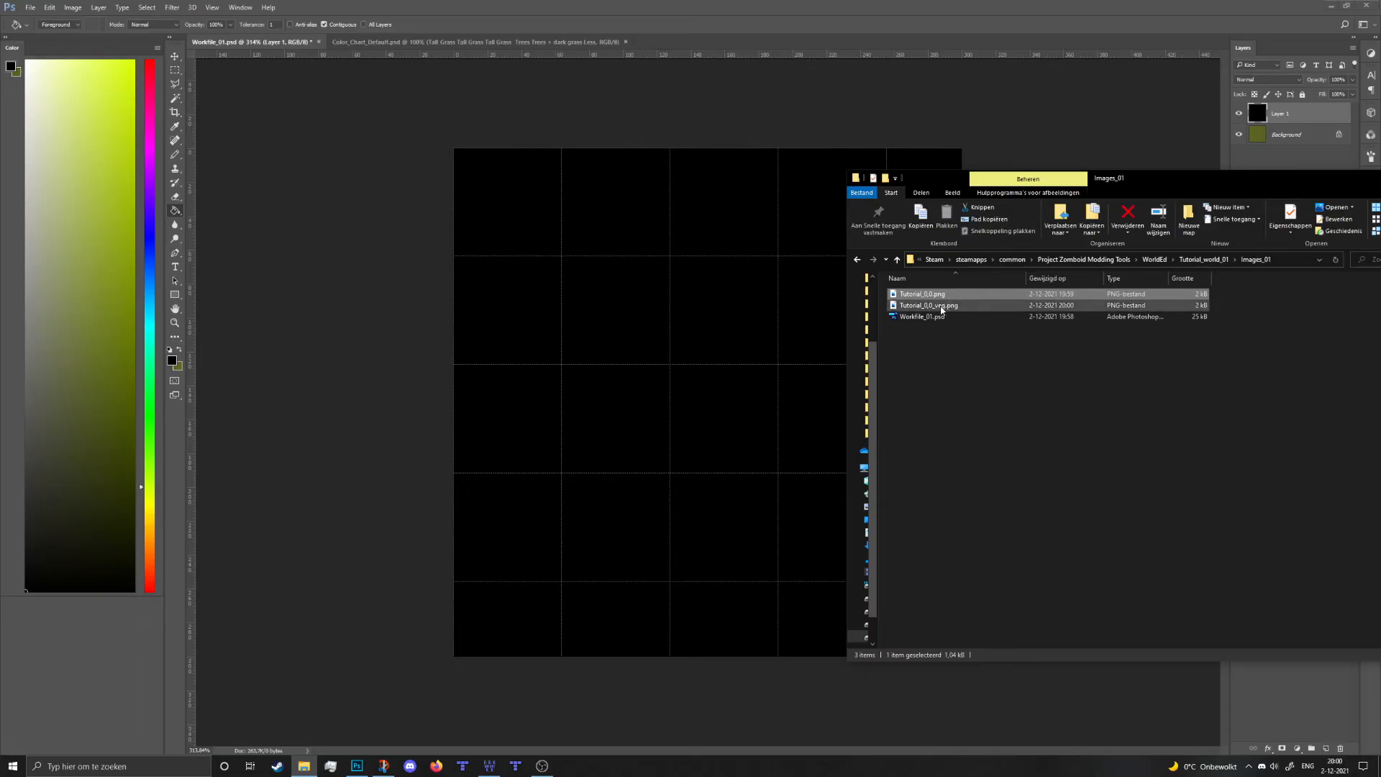
- Drop Tutorial_0,0.png from Images_01 onto world cell 0,0
{"action": "left_click", "coordinate": [490, 764]}
{"action": "left_click", "coordinate": [304, 766]}
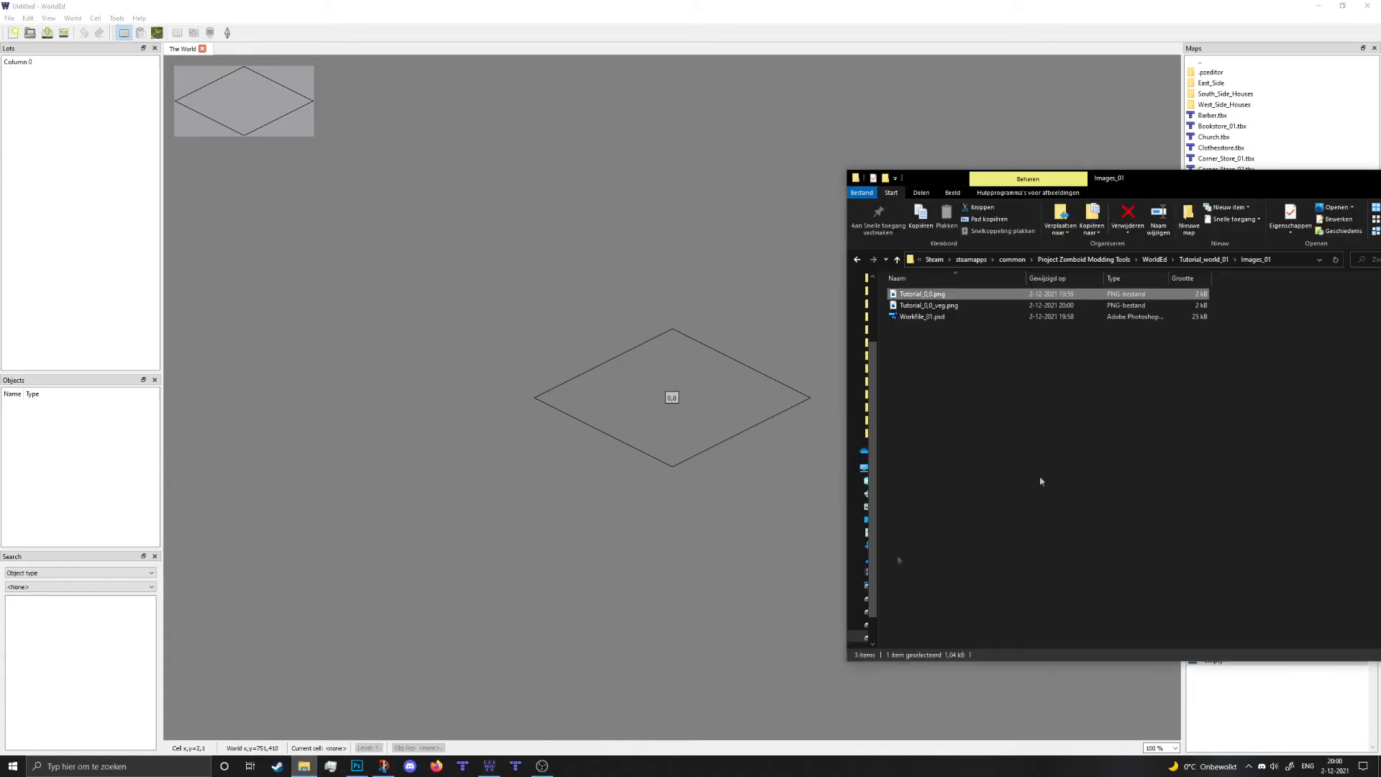
{"action": "left_click_drag", "start_coordinate": [969, 302], "coordinate": [679, 389]}
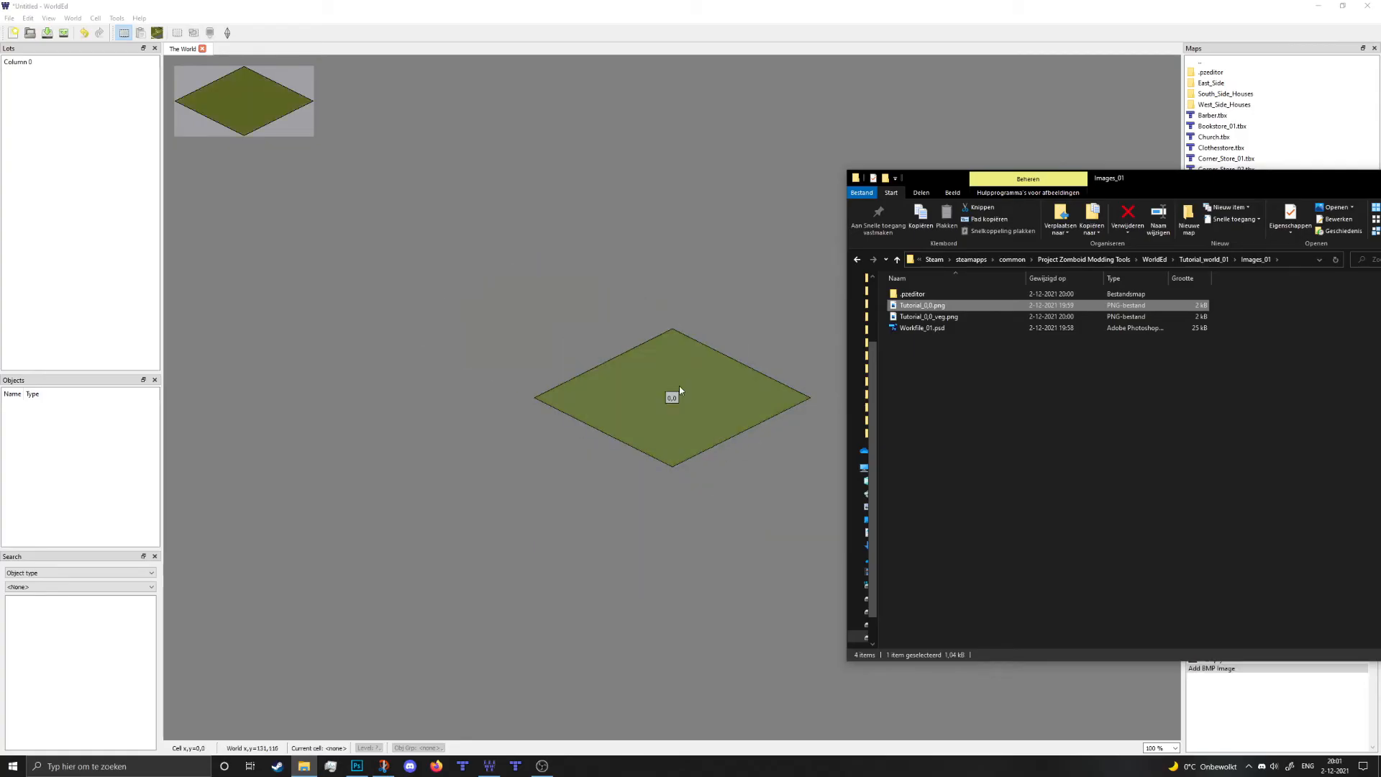
{"action": "double_click", "coordinate": [933, 295]}
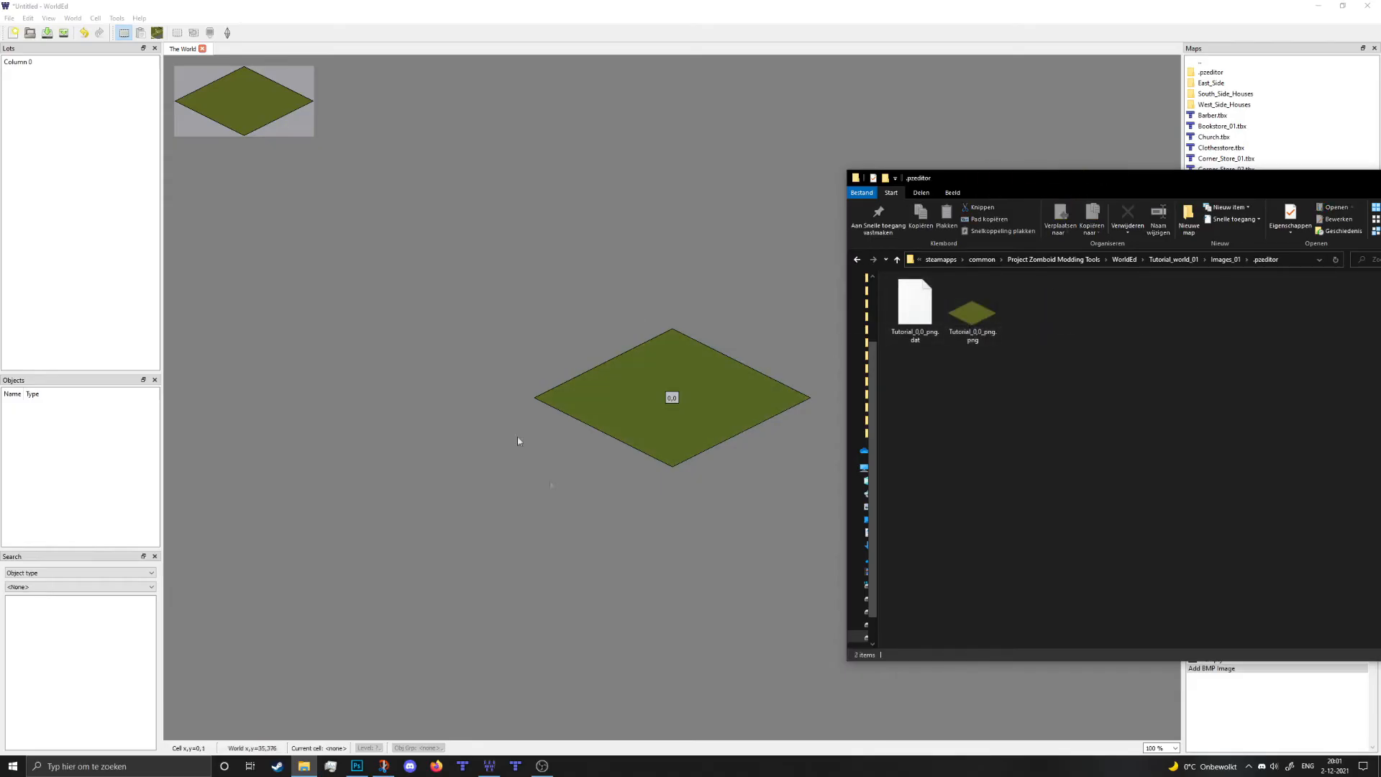
- Open cell 0,0 in its own editing tab, then return to The World
{"action": "left_click", "coordinate": [705, 386]}
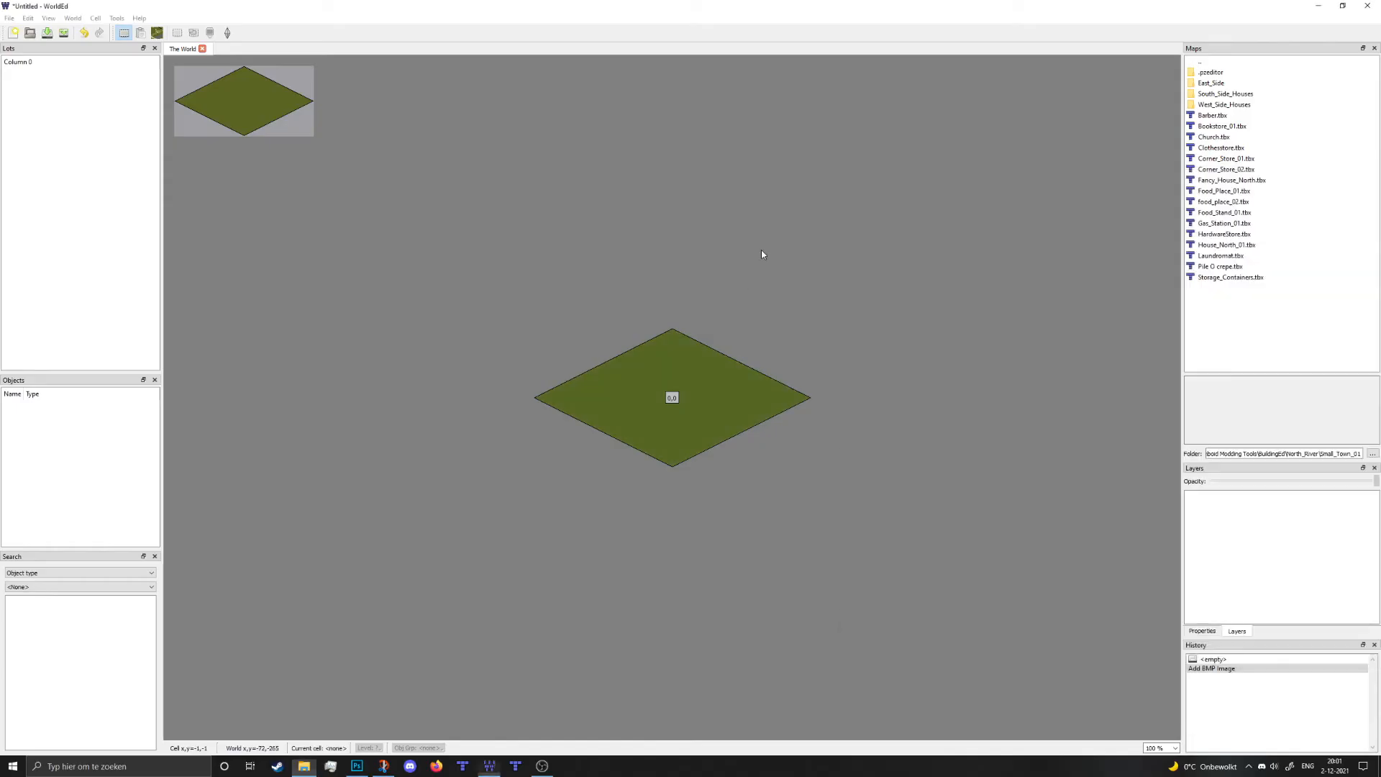
{"action": "left_click", "coordinate": [705, 387]}
{"action": "double_click", "coordinate": [705, 390]}
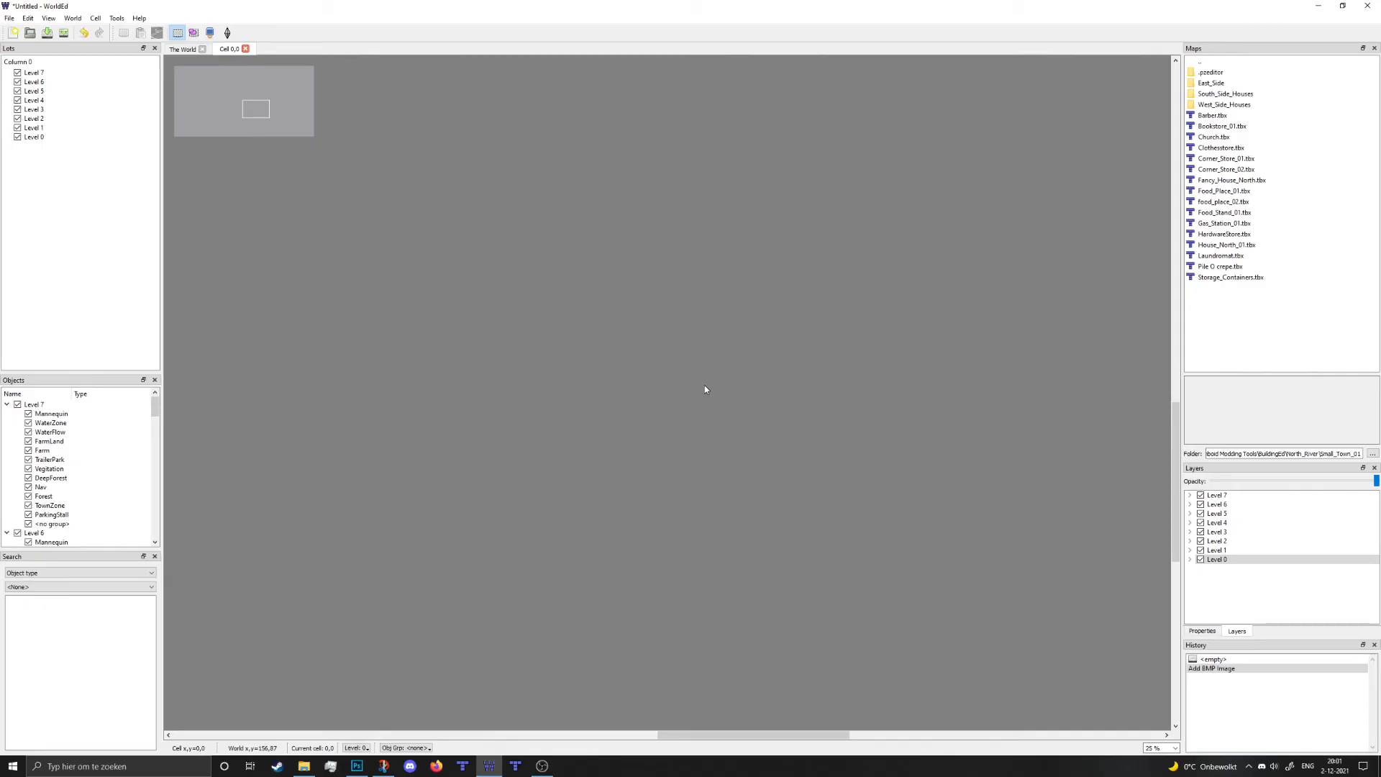
{"action": "left_click", "coordinate": [184, 49]}
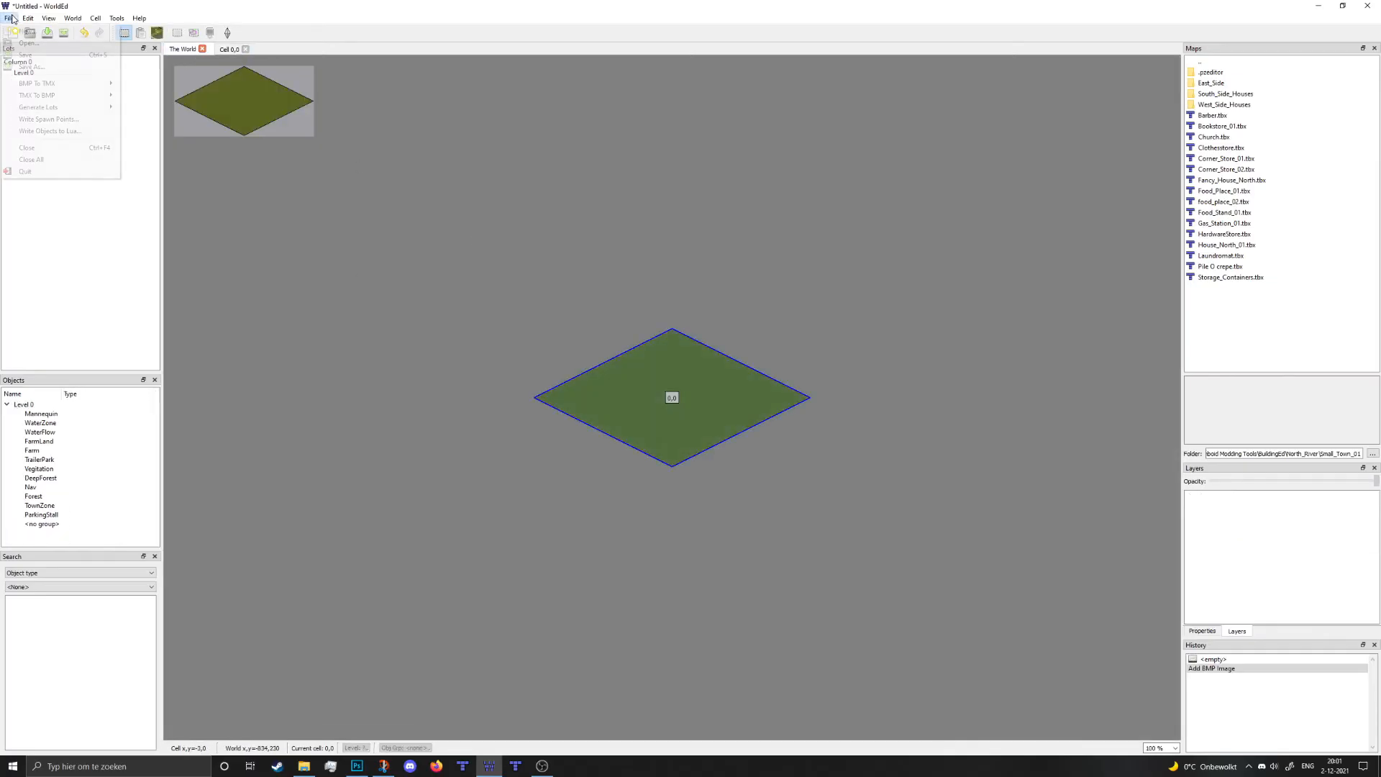
- Start a BMP To TMX conversion for the selected cell only
{"action": "left_click", "coordinate": [10, 18]}
{"action": "mouse_move", "coordinate": [40, 85]}
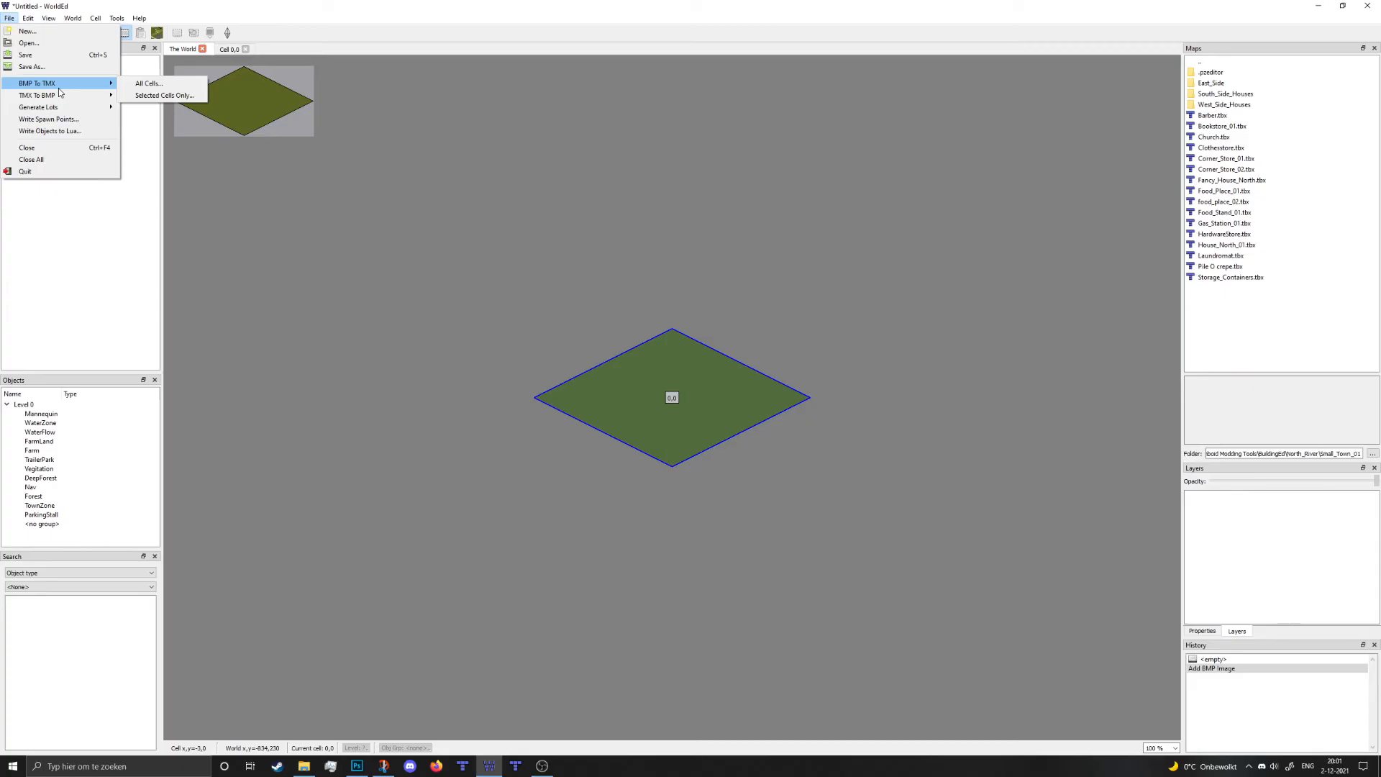
{"action": "left_click", "coordinate": [173, 96]}
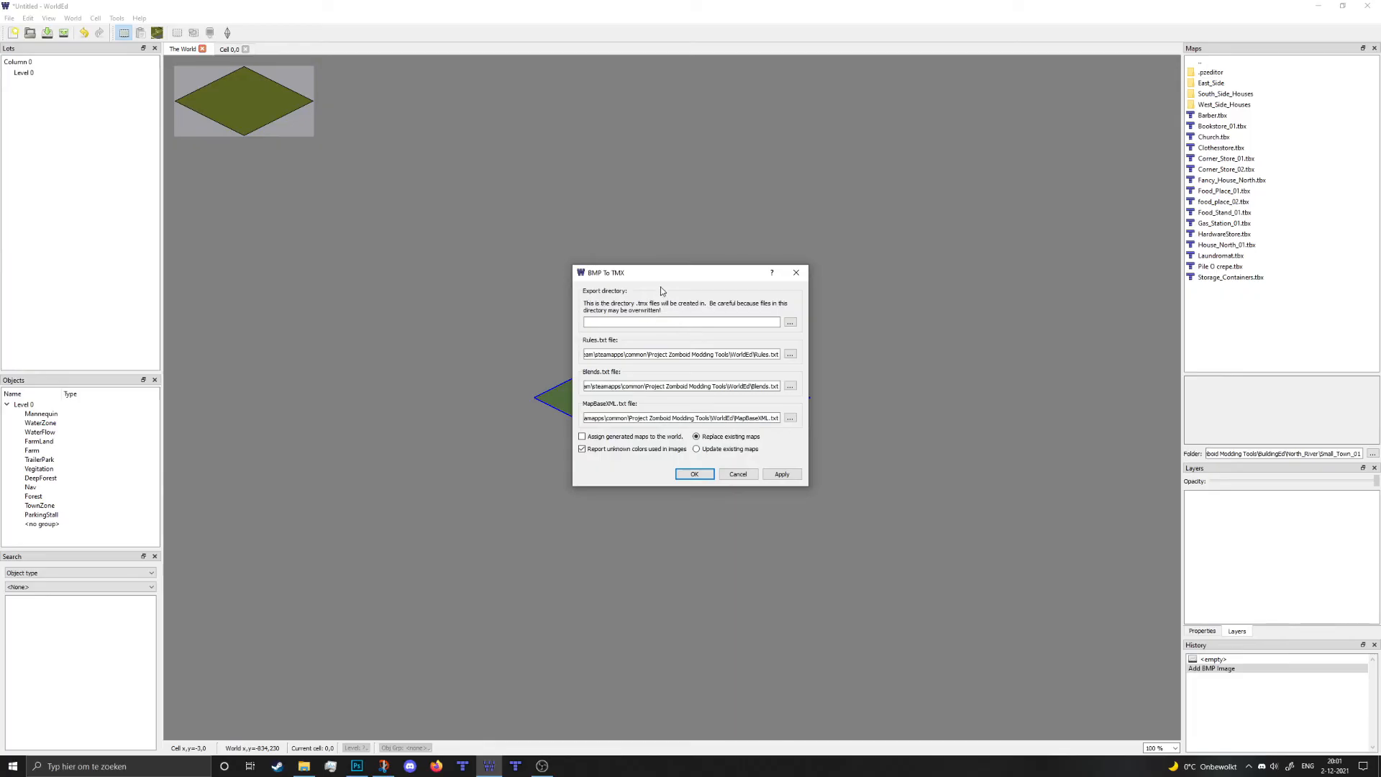
- Set the export directory to a new 'worlded' folder inside Tutorial_world_01
{"action": "left_click", "coordinate": [790, 322]}
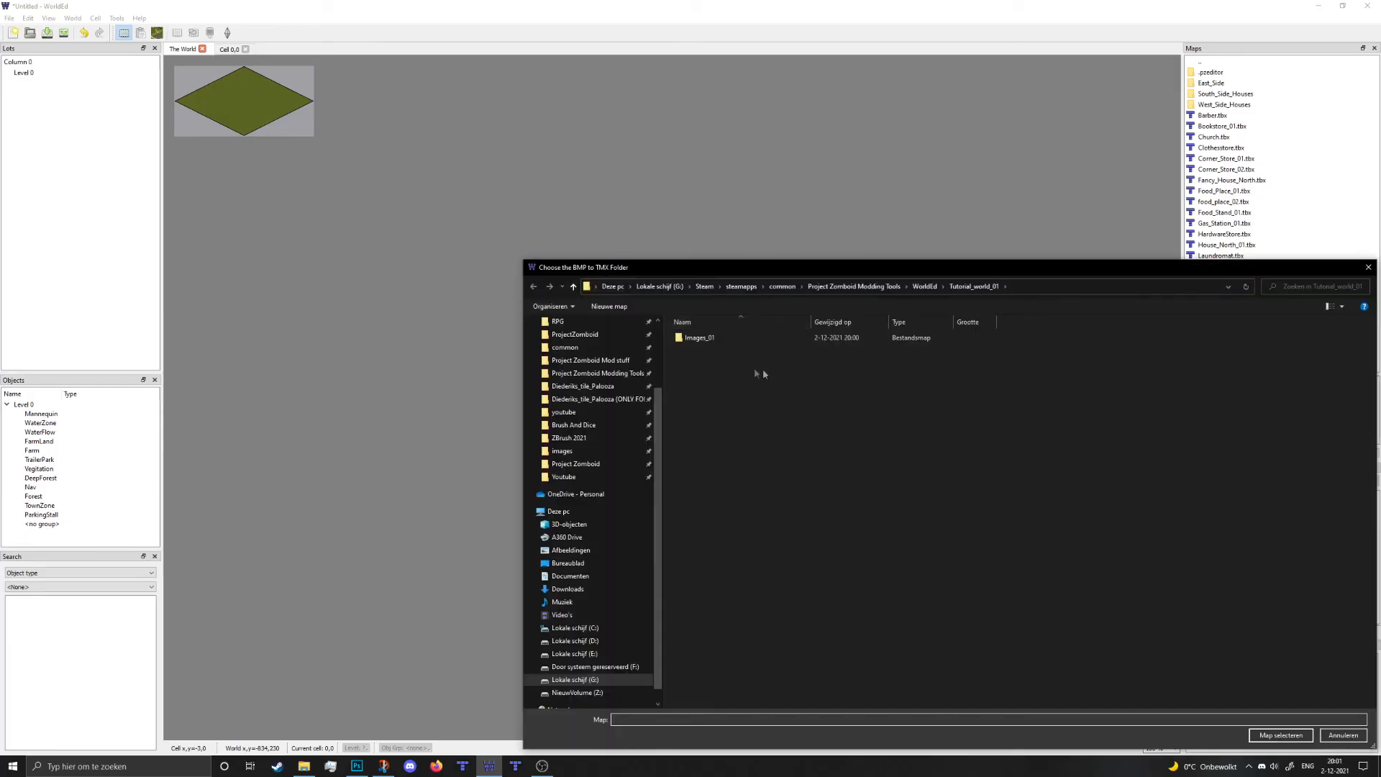
{"action": "right_click", "coordinate": [749, 394]}
{"action": "mouse_move", "coordinate": [719, 533]}
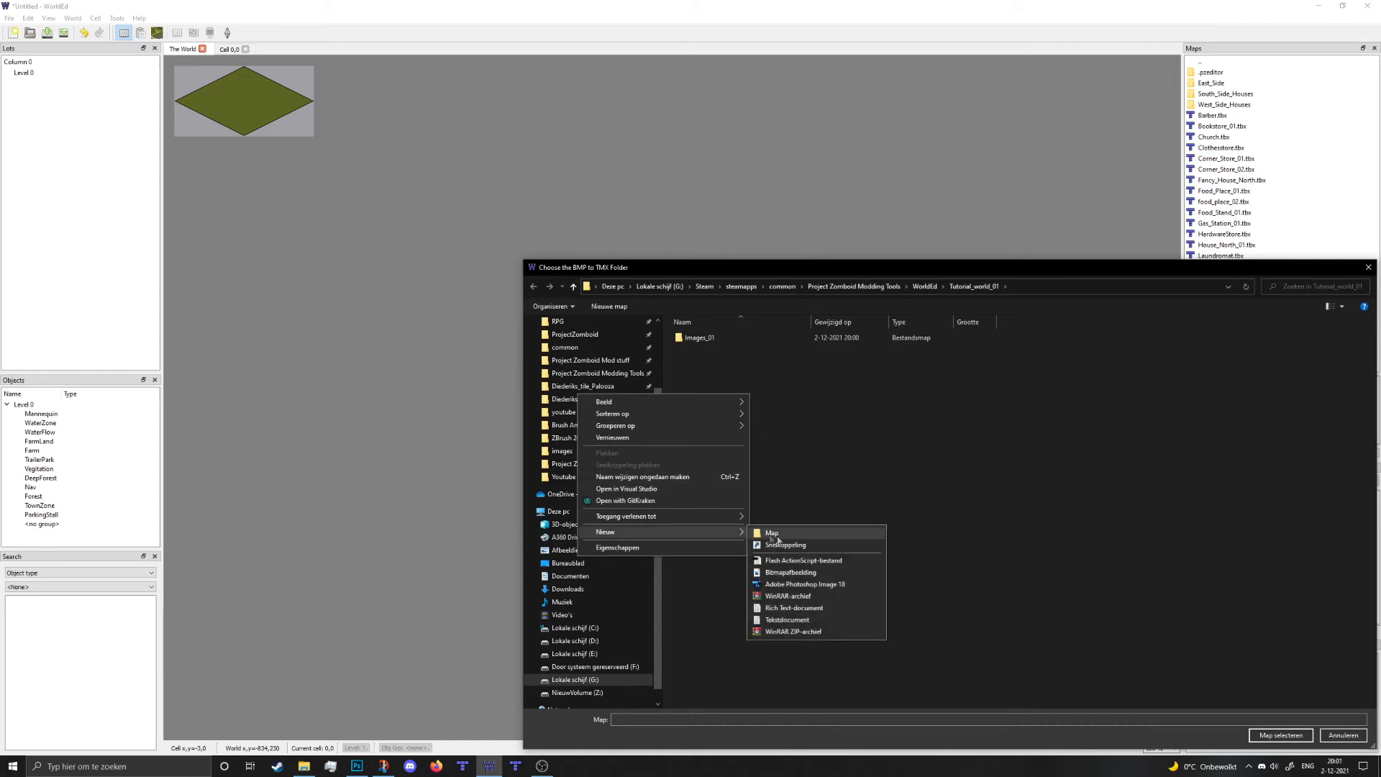
{"action": "left_click", "coordinate": [782, 535]}
{"action": "type", "text": "worlded"}
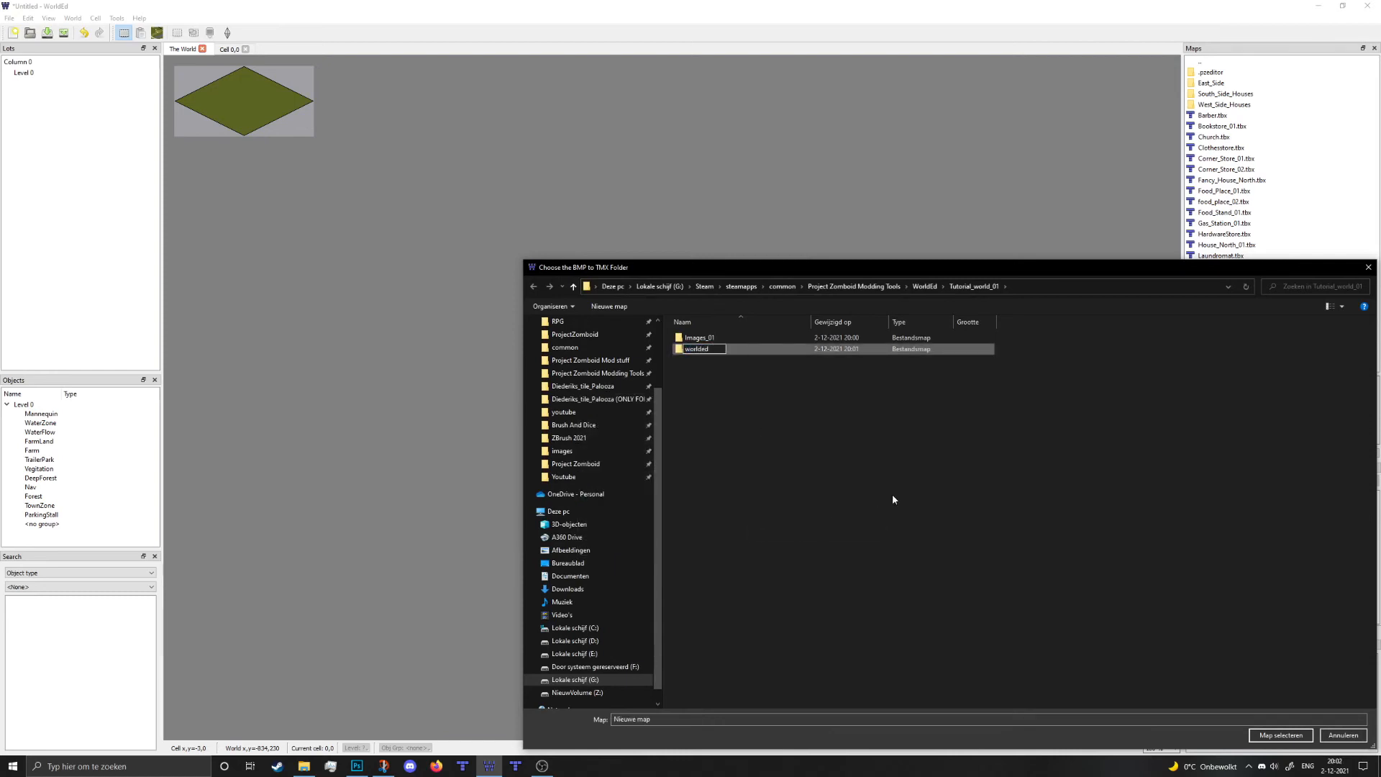
{"action": "left_click", "coordinate": [1281, 735]}
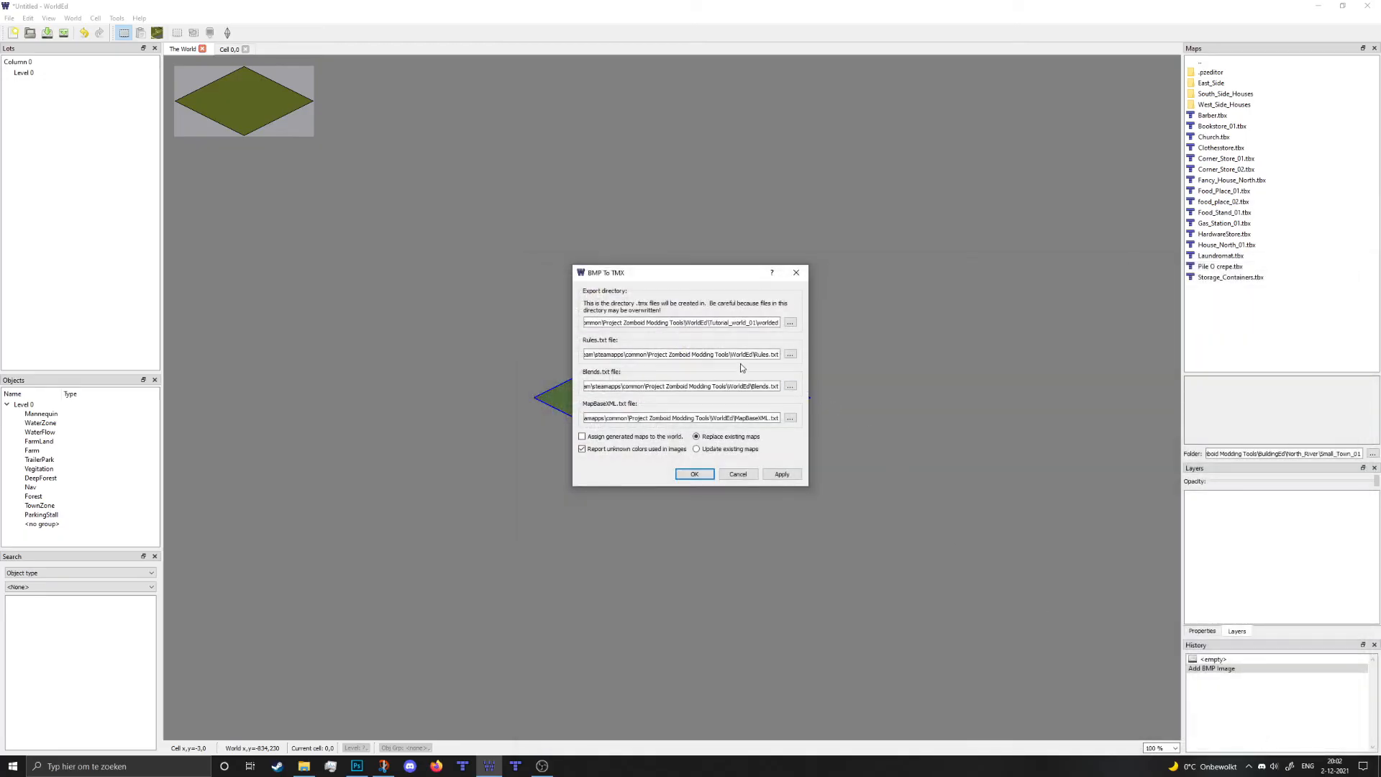
- Enable 'Assign generated maps to the world' and run the conversion, giving cell 0,0 grass
{"action": "left_click_drag", "start_coordinate": [744, 363], "coordinate": [777, 378]}
{"action": "left_click", "coordinate": [582, 437]}
{"action": "left_click_drag", "start_coordinate": [663, 275], "coordinate": [834, 246]}
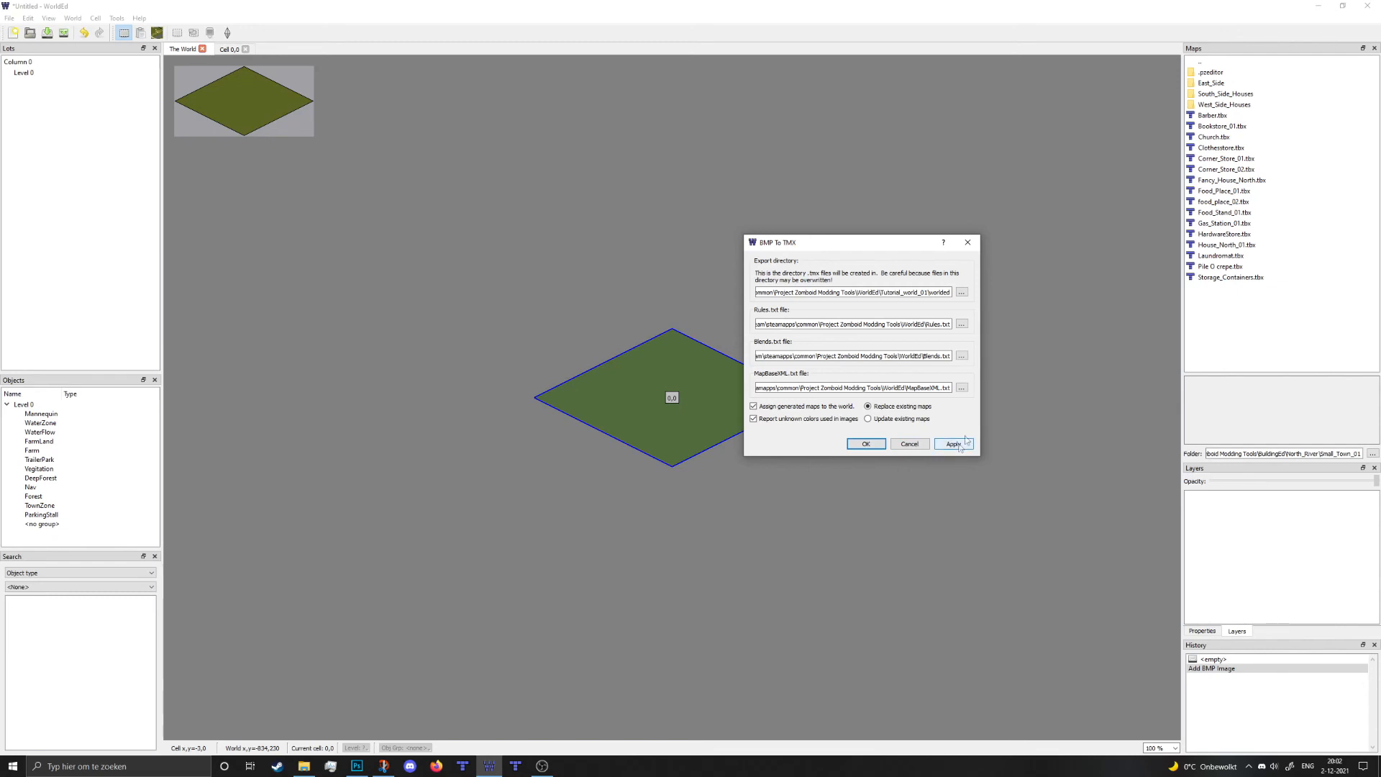
{"action": "left_click", "coordinate": [866, 444]}
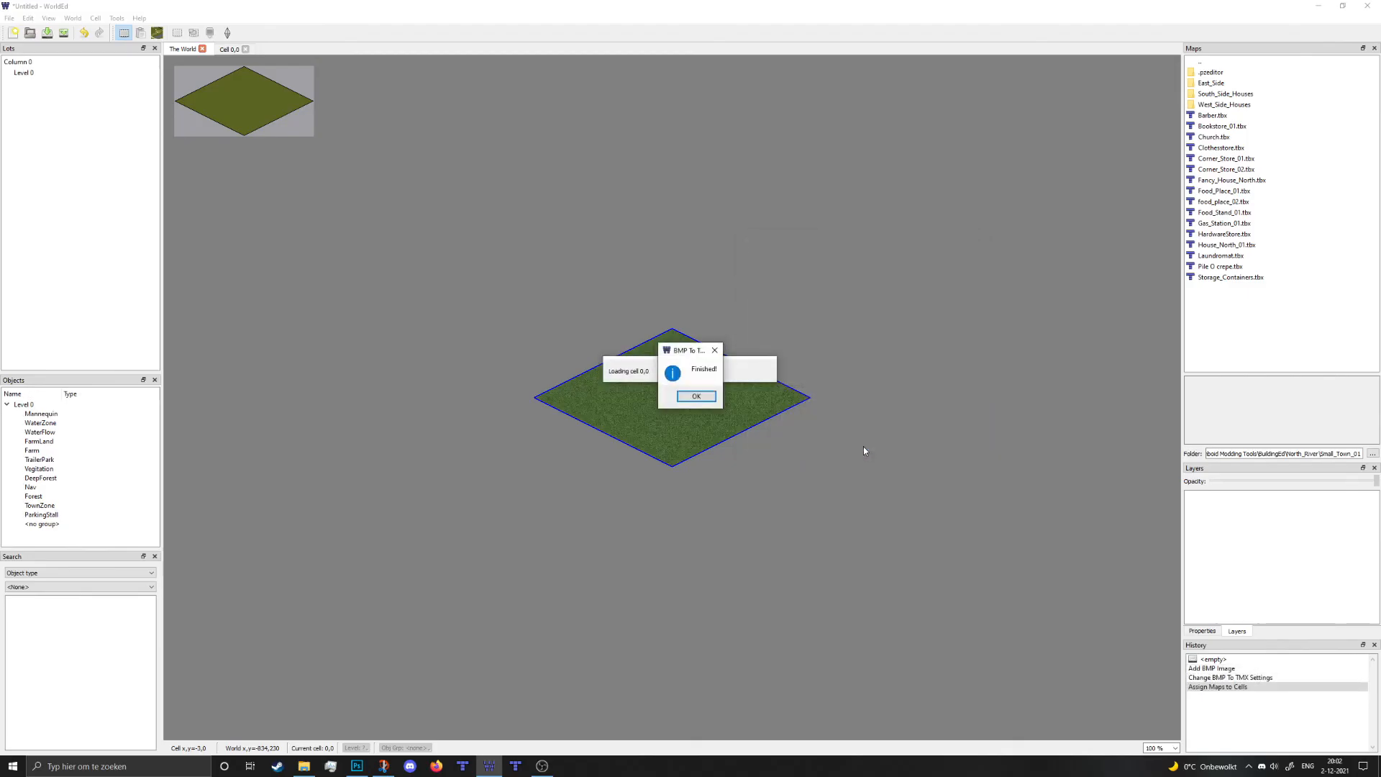
{"action": "left_click_drag", "start_coordinate": [702, 353], "coordinate": [829, 345]}
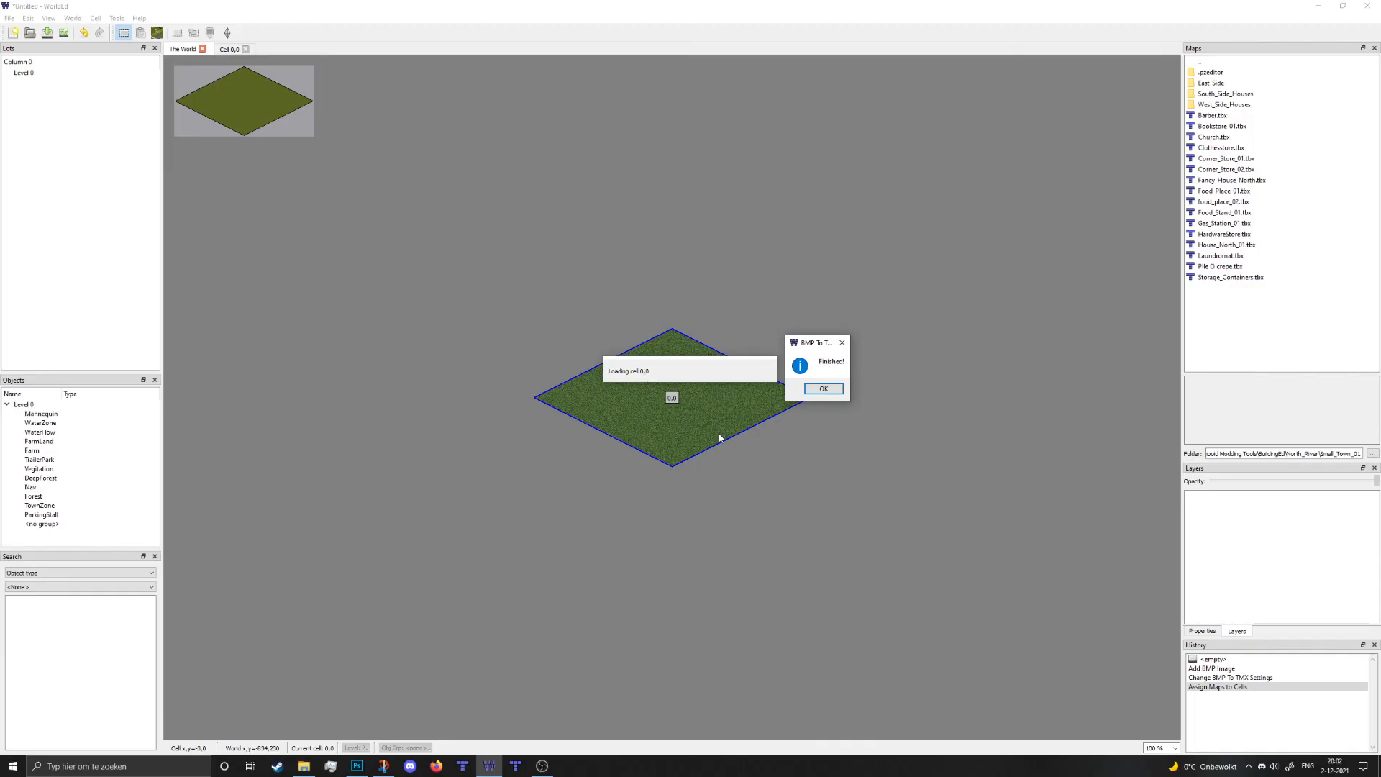
- Dismiss the Finished! notice and open cell 0,0 in the cell editor
{"action": "left_click", "coordinate": [823, 388]}
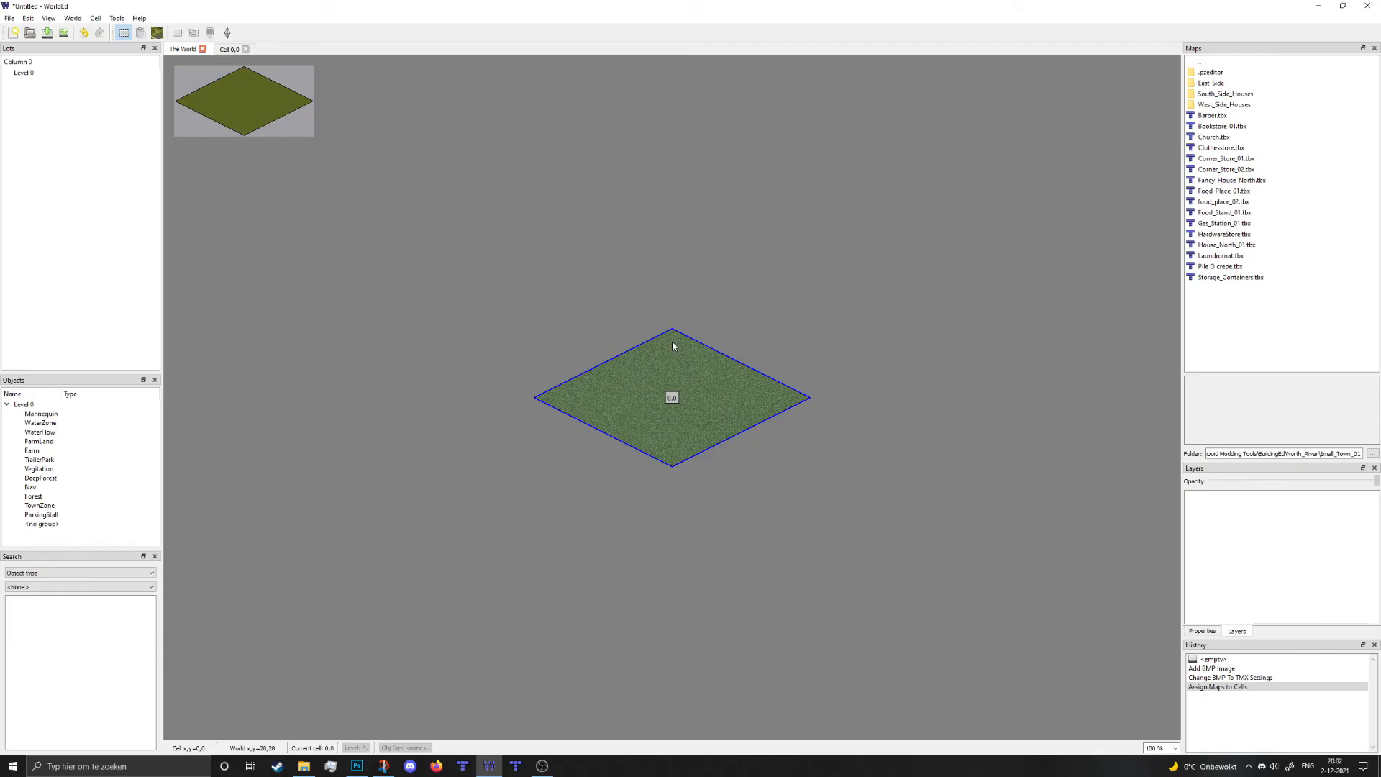
{"action": "scroll", "coordinate": [672, 342], "scroll_direction": "up", "scroll_amount": 4}
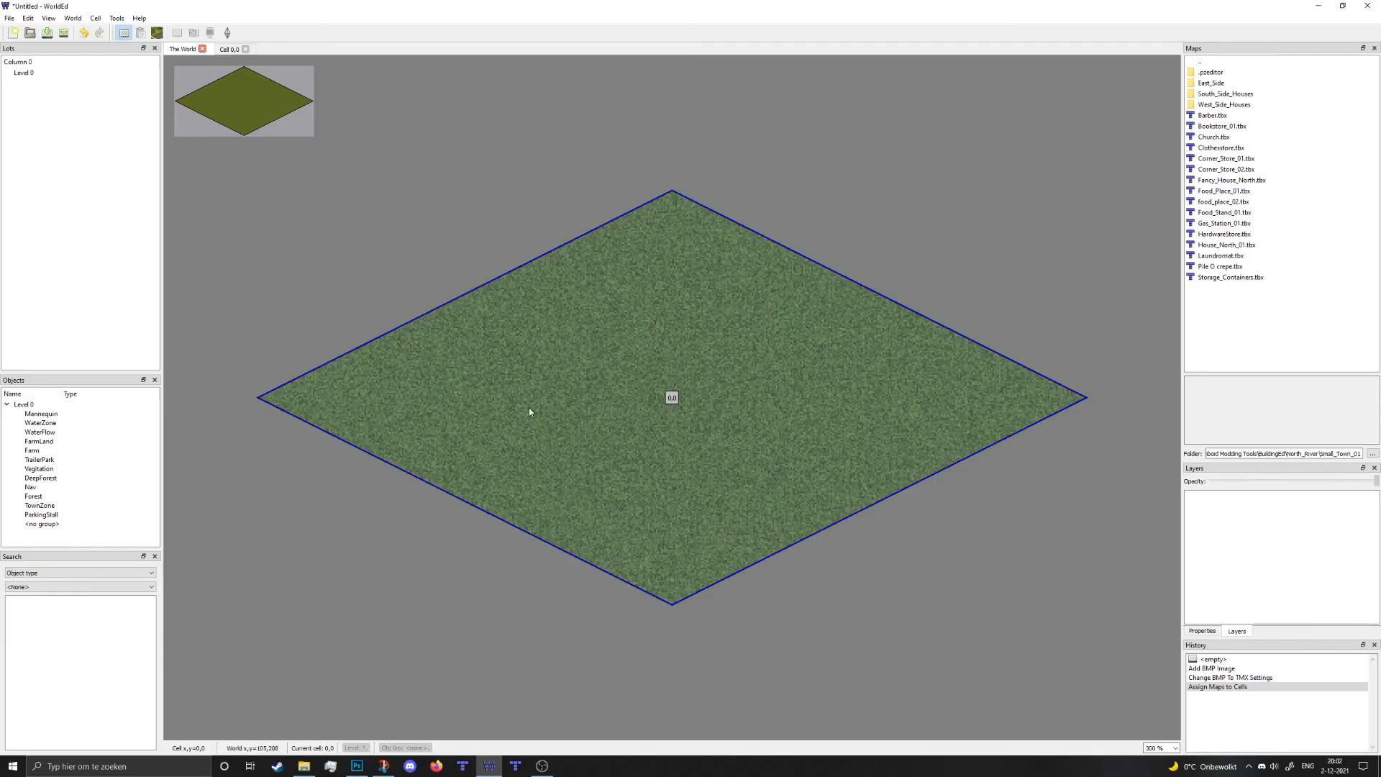
{"action": "double_click", "coordinate": [684, 420]}
- Pan and zoom out across Cell 0,0 to view the whole grass-covered map
{"action": "middle_click_drag", "start_coordinate": [694, 189], "coordinate": [726, 712]}
{"action": "middle_click_drag", "start_coordinate": [784, 439], "coordinate": [786, 723]}
{"action": "scroll", "coordinate": [736, 410], "scroll_direction": "down", "scroll_amount": 1}
{"action": "middle_click_drag", "start_coordinate": [683, 503], "coordinate": [923, 314]}
{"action": "scroll", "coordinate": [726, 410], "scroll_direction": "down", "scroll_amount": 1}
{"action": "middle_click_drag", "start_coordinate": [723, 410], "coordinate": [633, 439]}
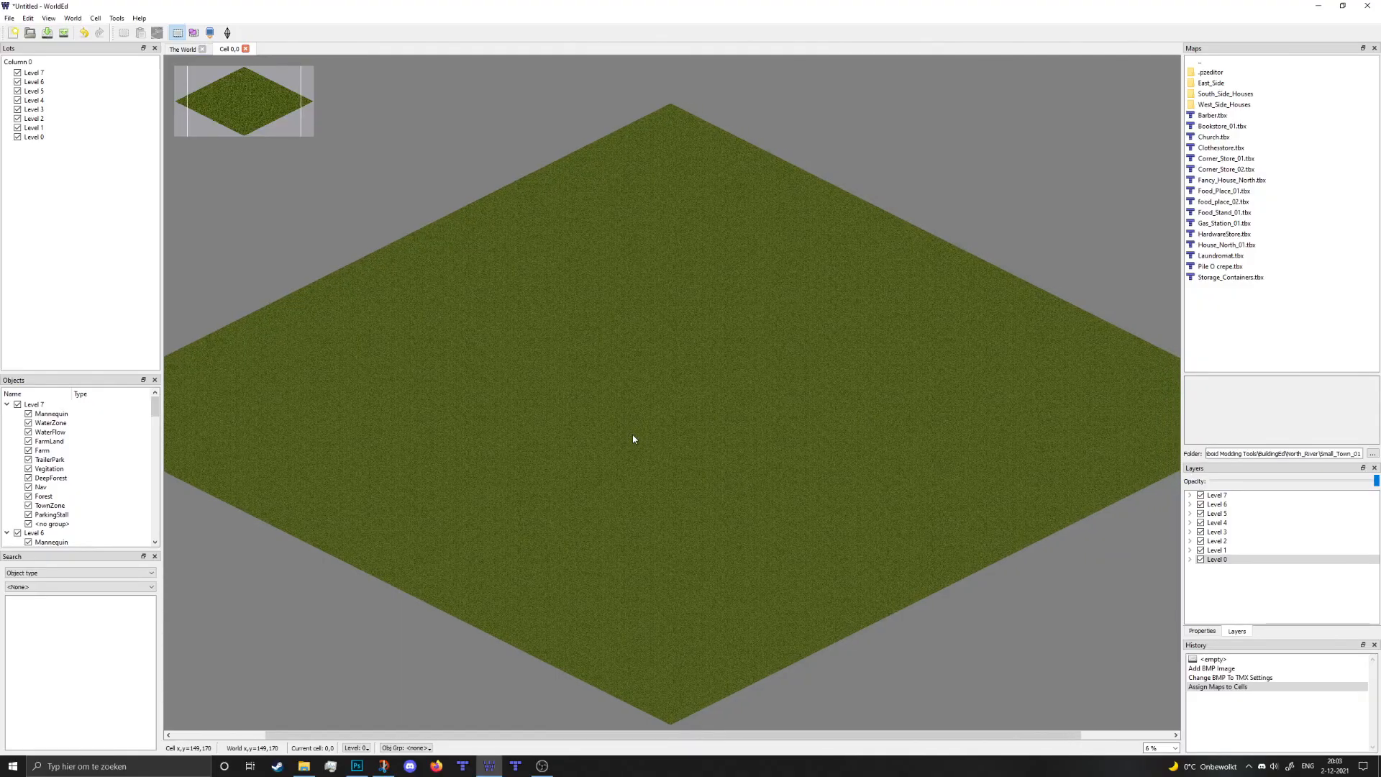